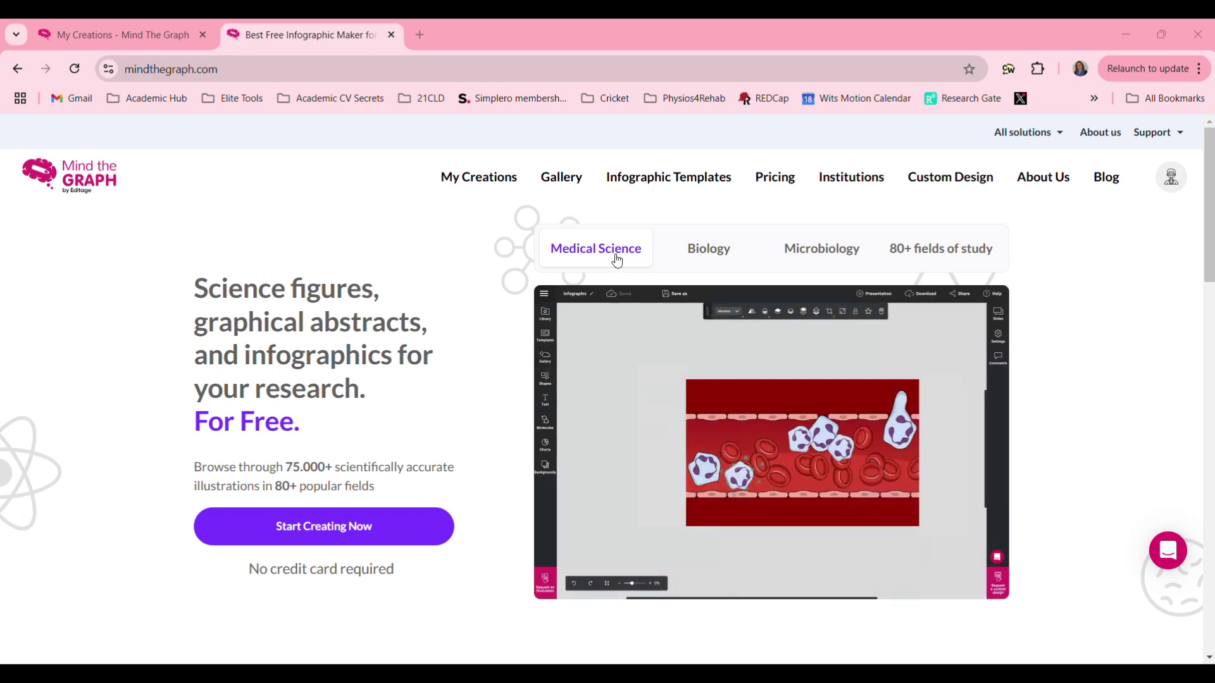
Browse the Biology, Microbiology and other field-of-study example illustrations on the homepage
{"action": "left_click", "coordinate": [711, 248]}
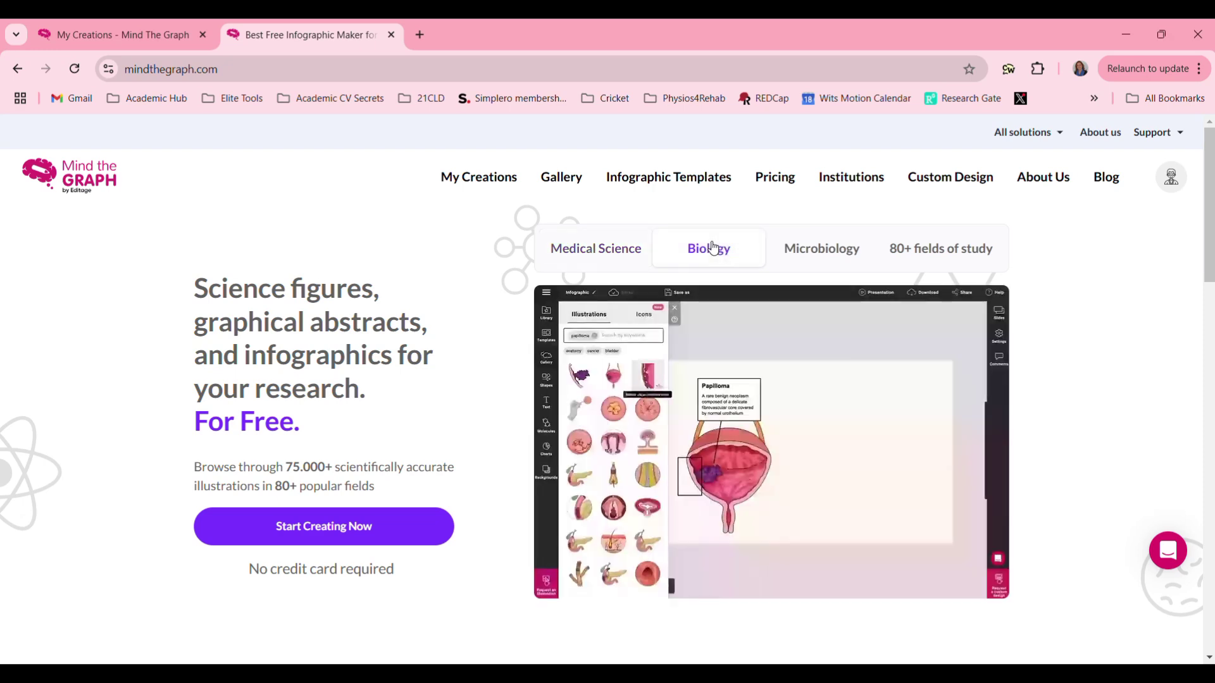
{"action": "left_click", "coordinate": [821, 250]}
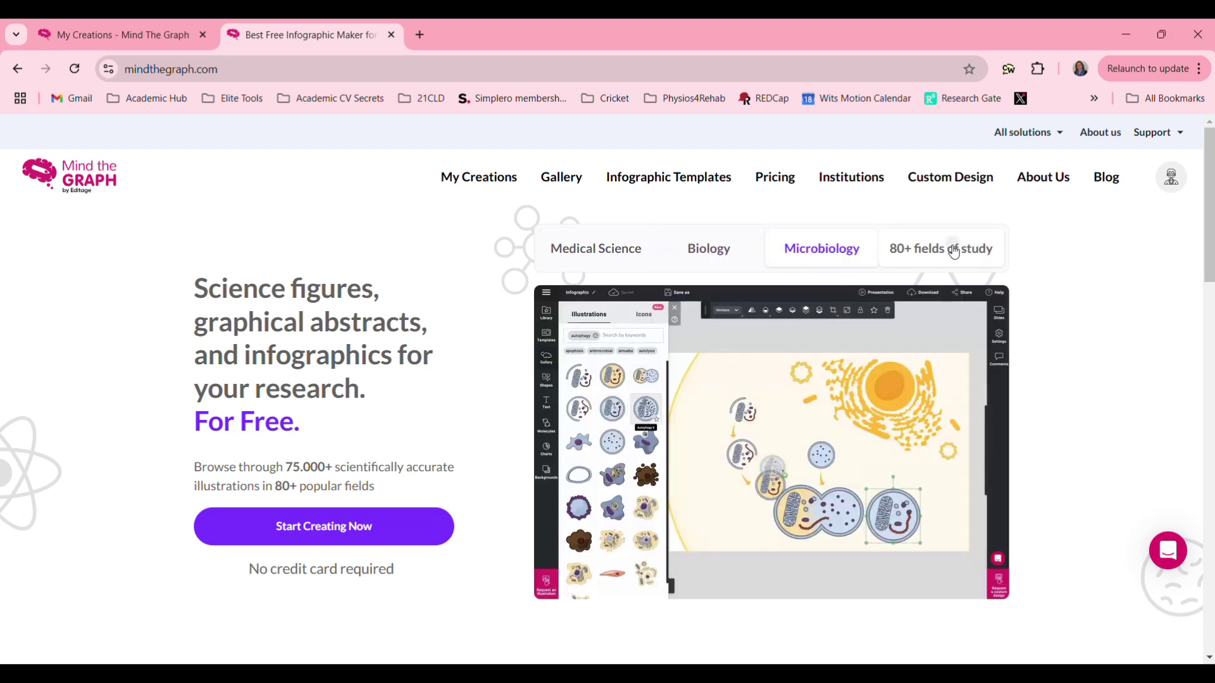
{"action": "left_click", "coordinate": [953, 251]}
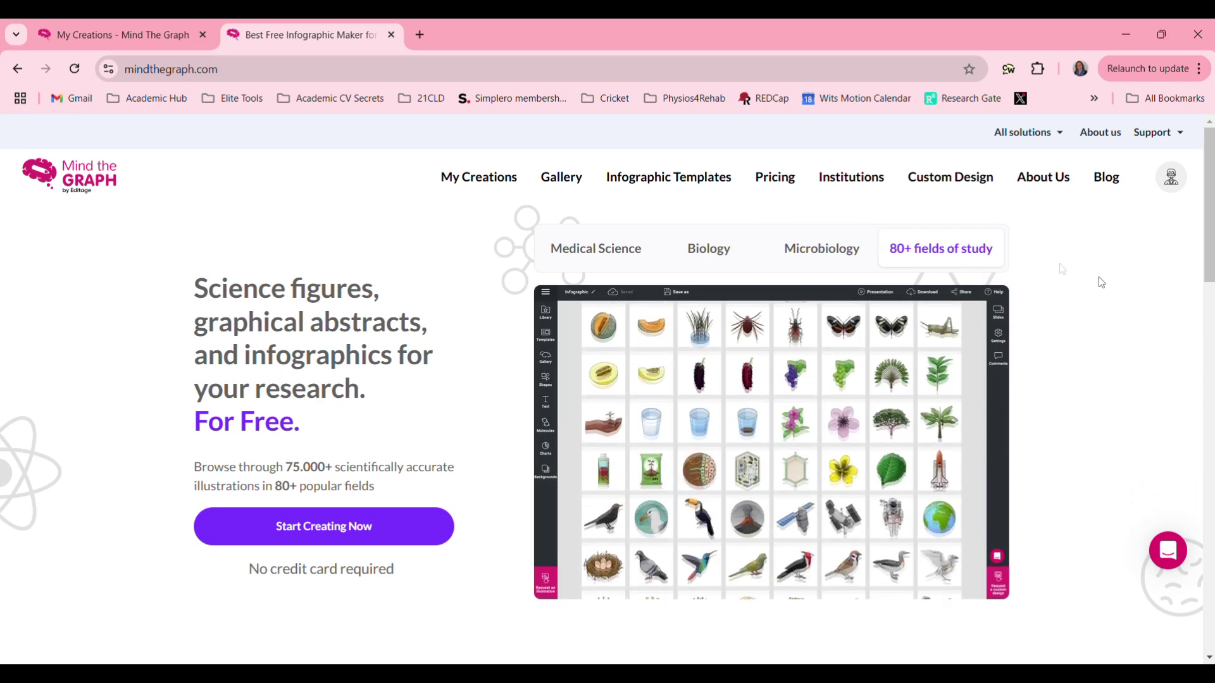
{"action": "scroll", "coordinate": [1212, 255], "scroll_direction": "down", "scroll_amount": 3}
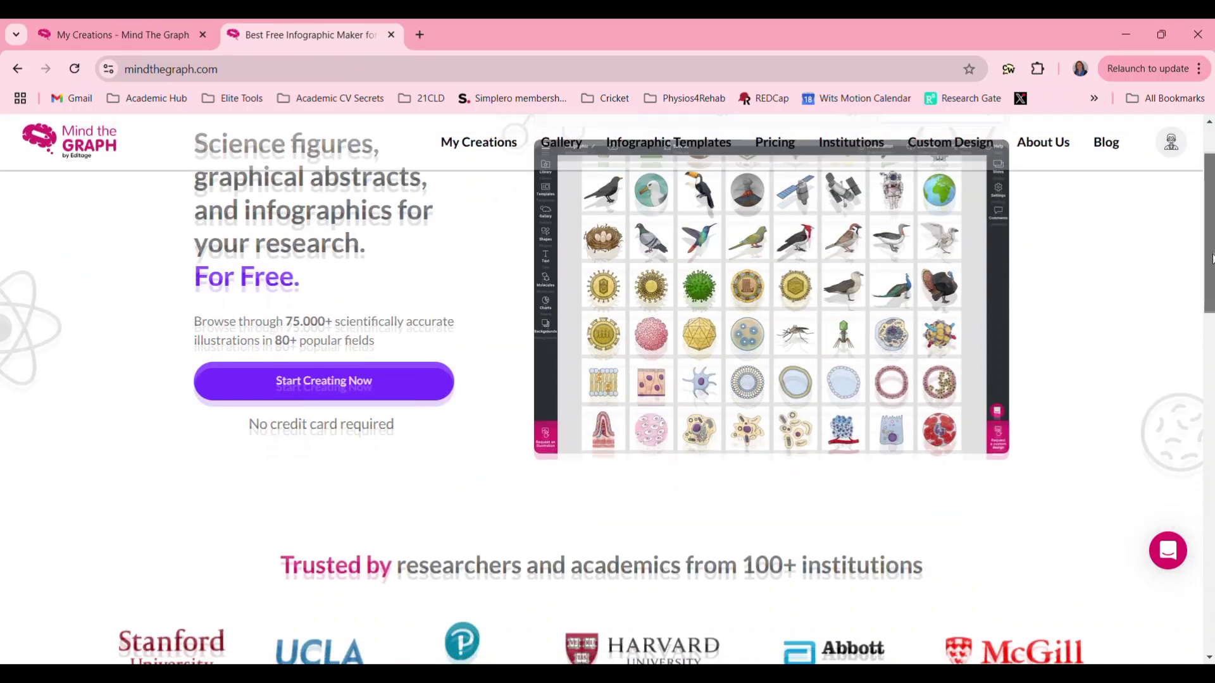
{"action": "scroll", "coordinate": [1212, 255], "scroll_direction": "down", "scroll_amount": 5}
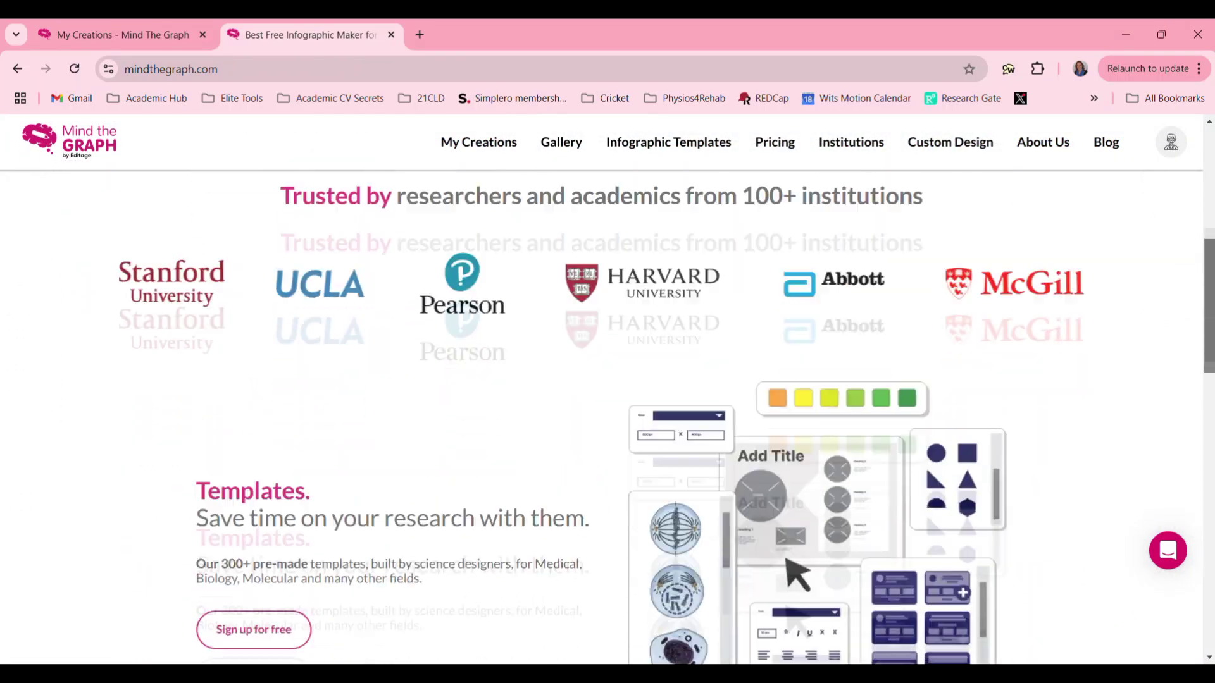
{"action": "scroll", "coordinate": [607, 417], "scroll_direction": "down", "scroll_amount": 10}
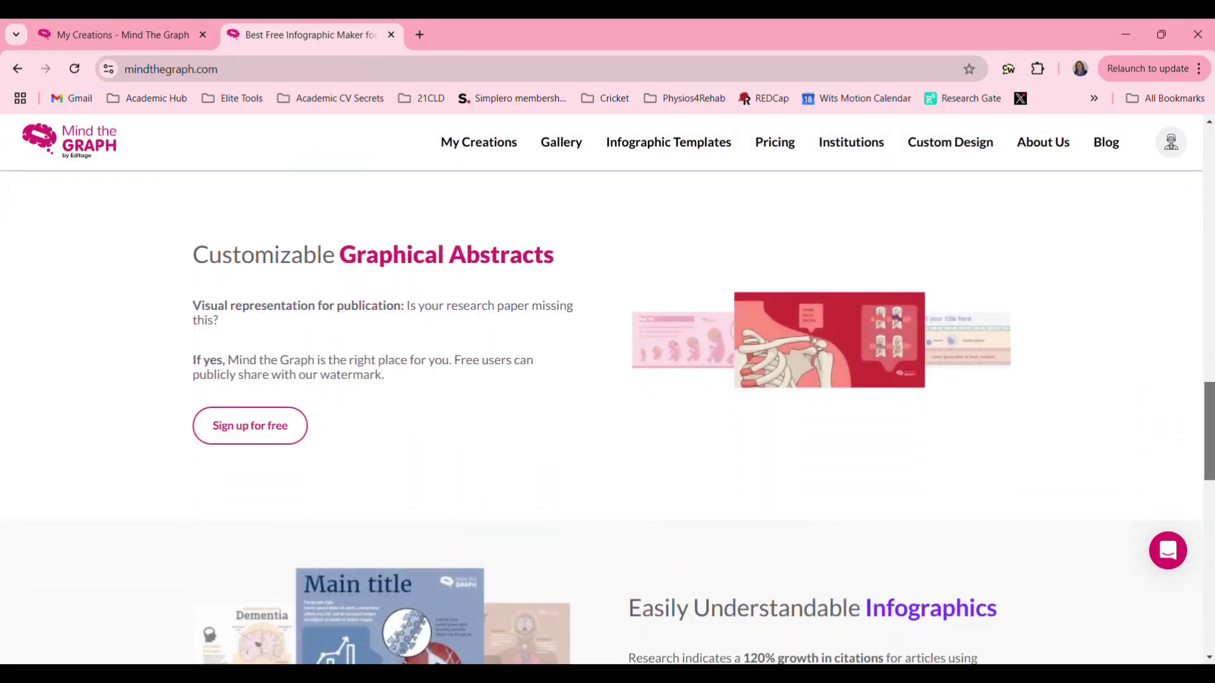
{"action": "scroll", "coordinate": [836, 322], "scroll_direction": "up", "scroll_amount": 8}
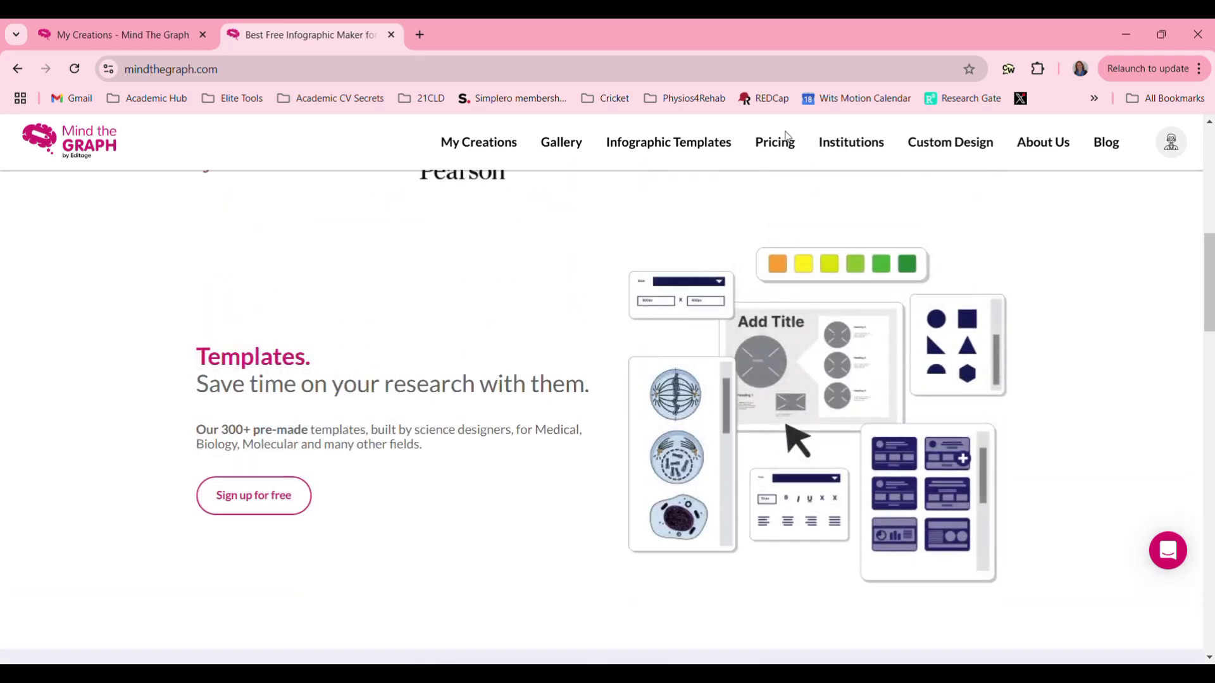
Compare the Free Starter and US$12/month Researcher plans on the Pricing page
{"action": "left_click", "coordinate": [783, 142]}
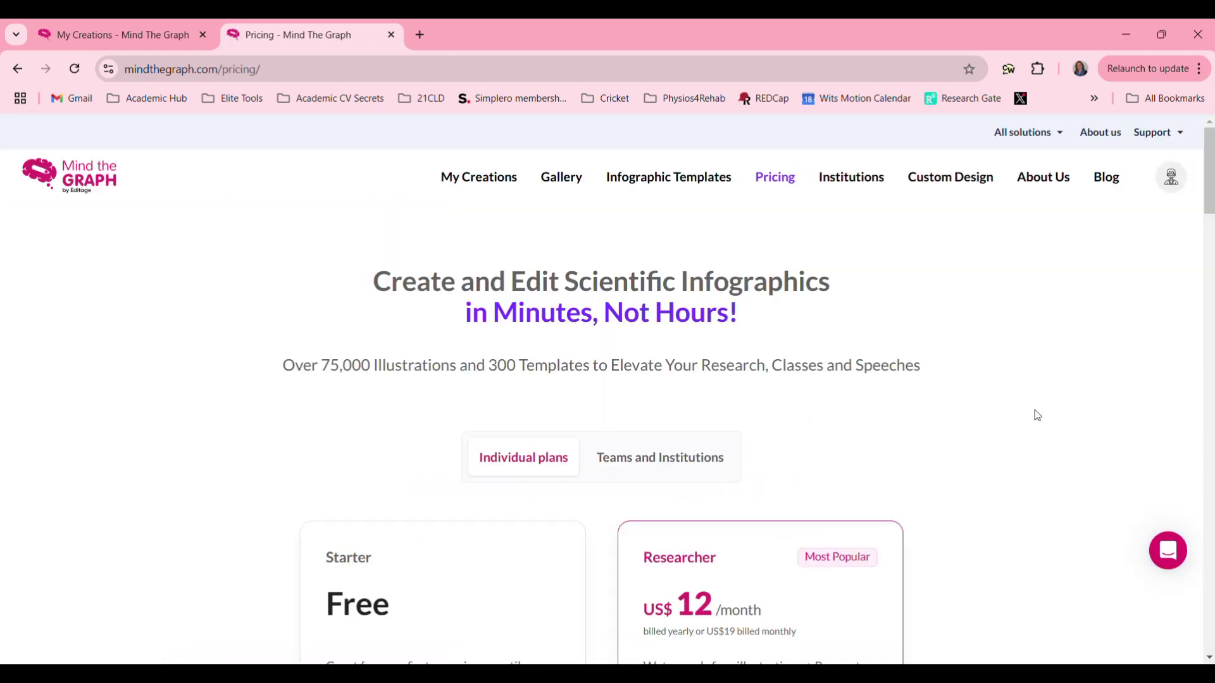
{"action": "scroll", "coordinate": [1038, 416], "scroll_direction": "down", "scroll_amount": 3}
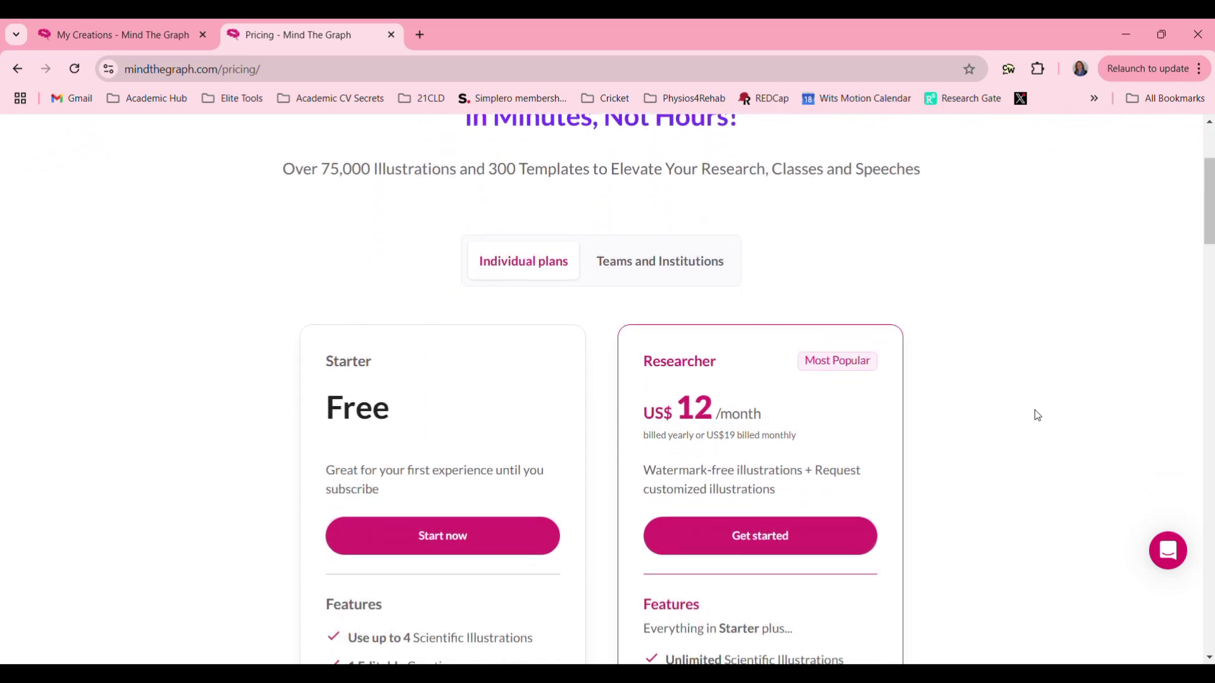
{"action": "scroll", "coordinate": [1038, 416], "scroll_direction": "down", "scroll_amount": 3}
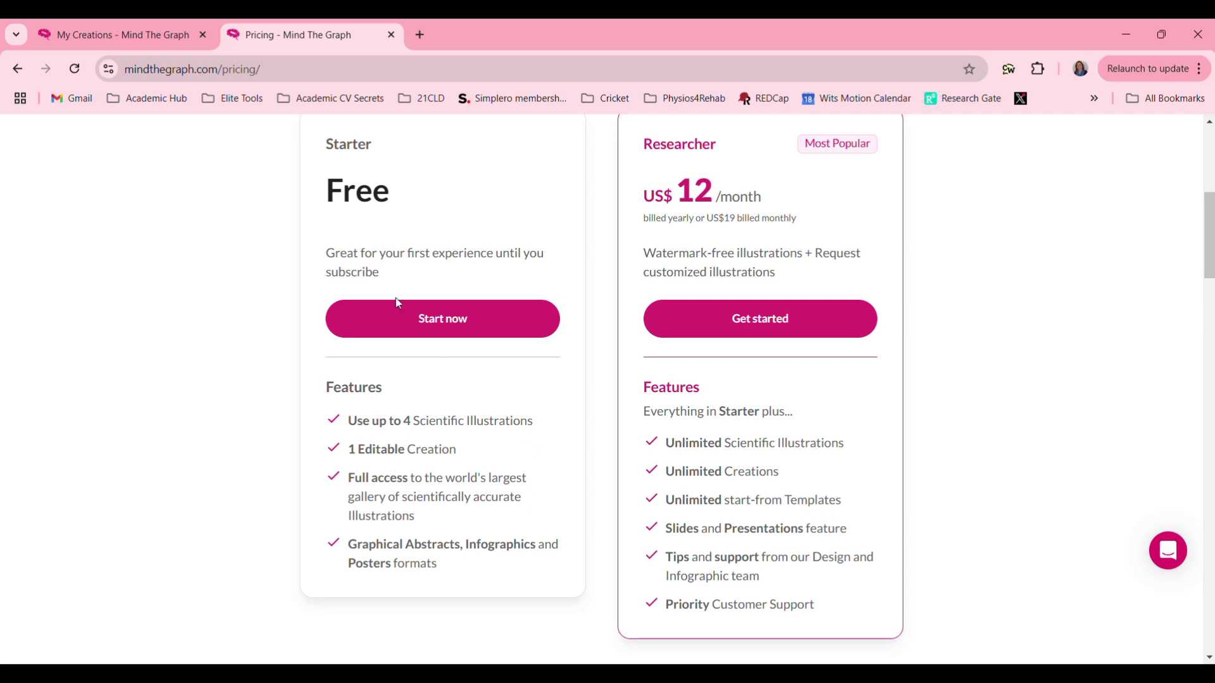
Start a new blank Infographic creation from My Creations and close the side menu
{"action": "left_click", "coordinate": [117, 39]}
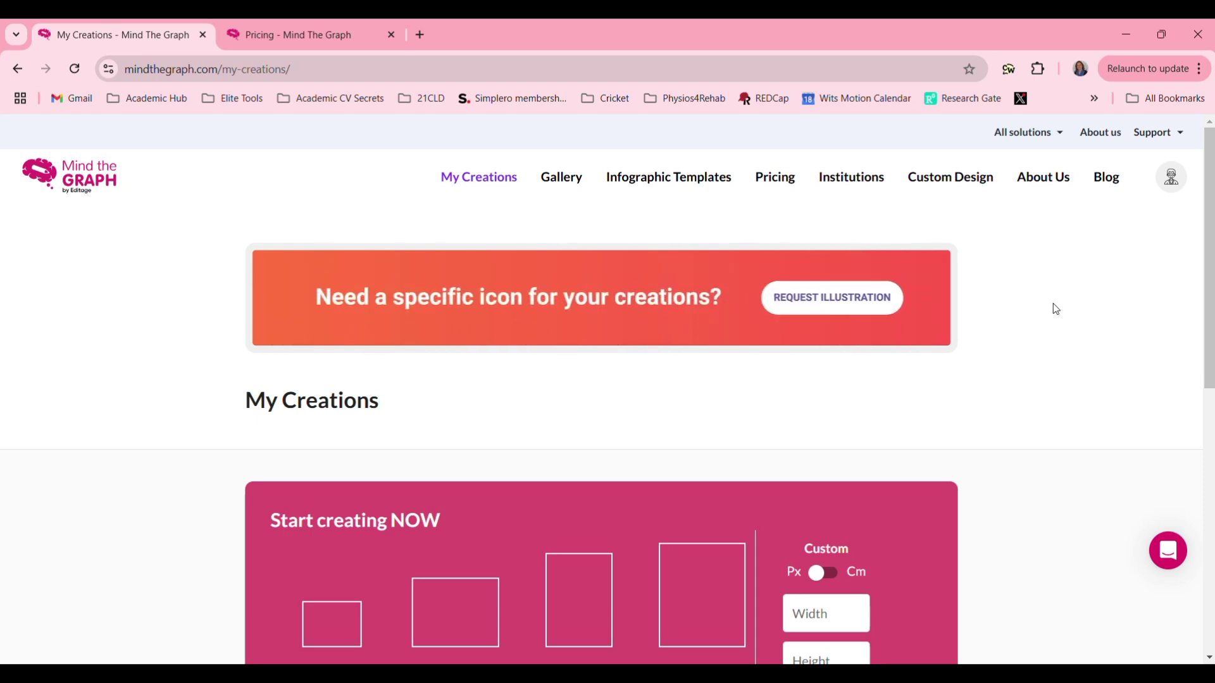
{"action": "scroll", "coordinate": [1055, 309], "scroll_direction": "down", "scroll_amount": 3}
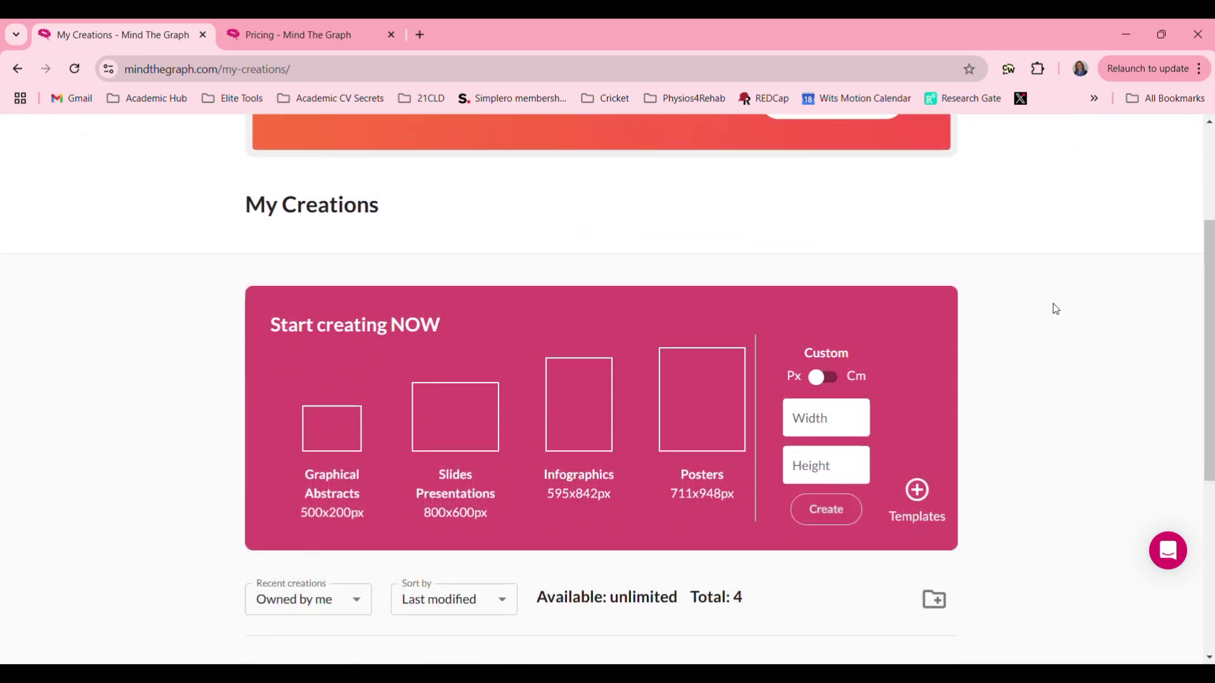
{"action": "left_click", "coordinate": [329, 434]}
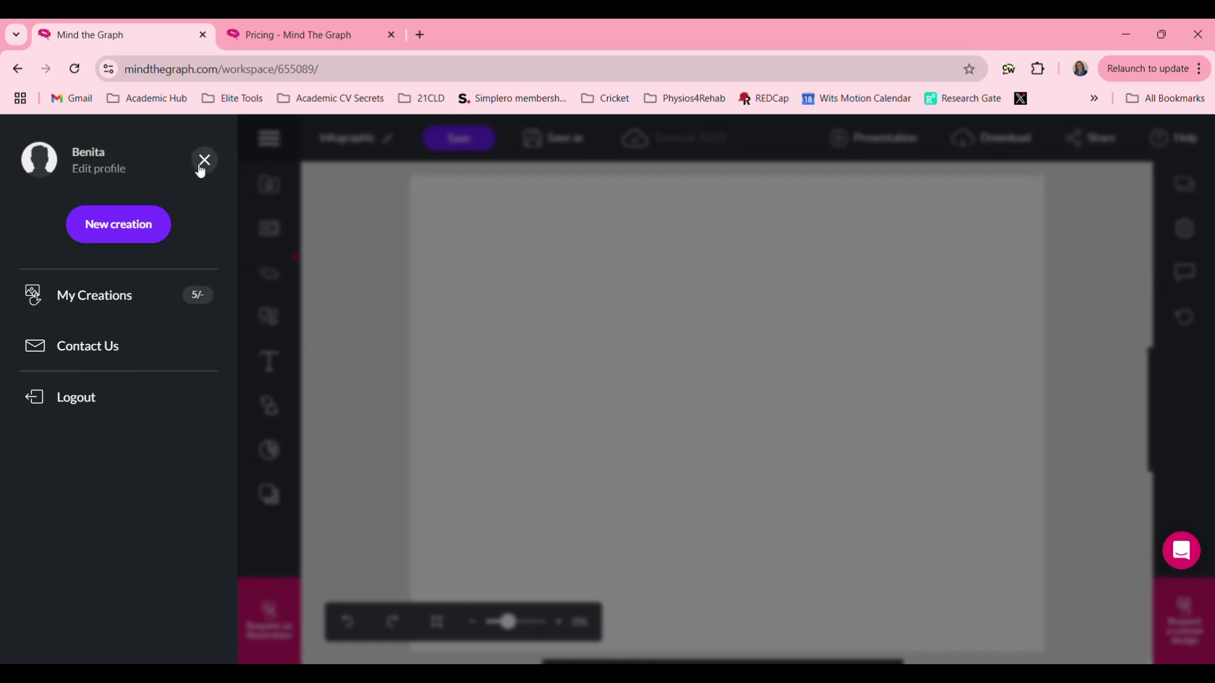
{"action": "left_click", "coordinate": [204, 160]}
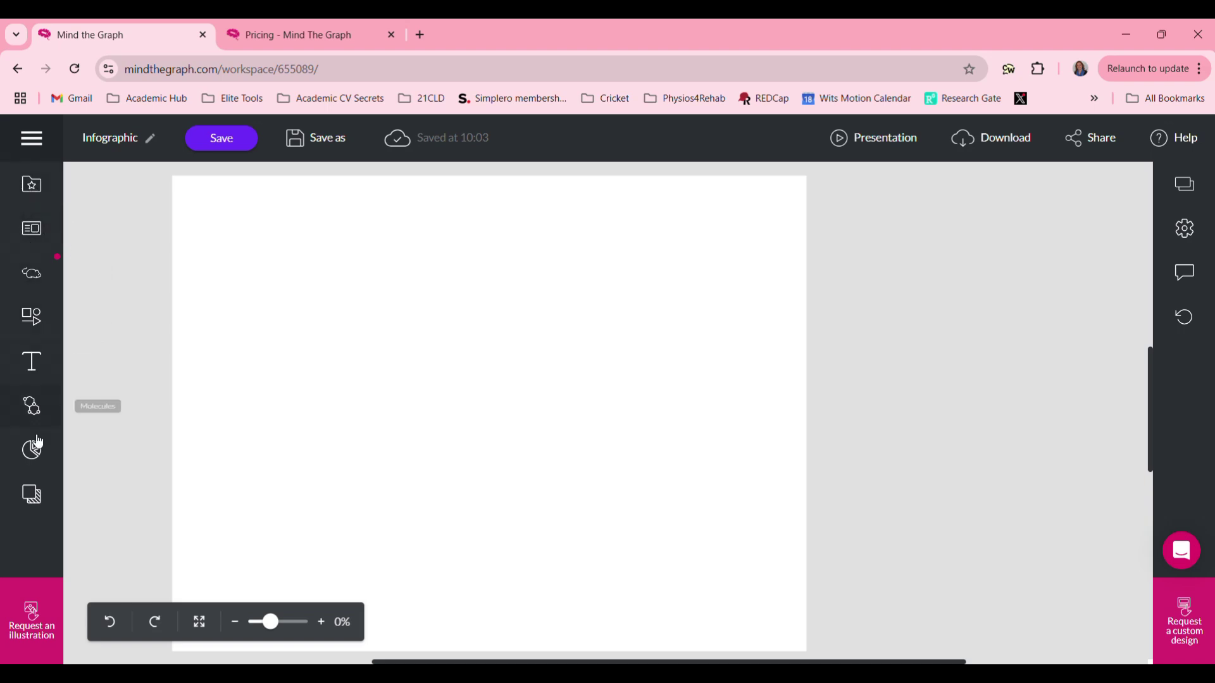
Look through the Favourites and Uploads libraries in the sidebar
{"action": "left_click", "coordinate": [30, 189]}
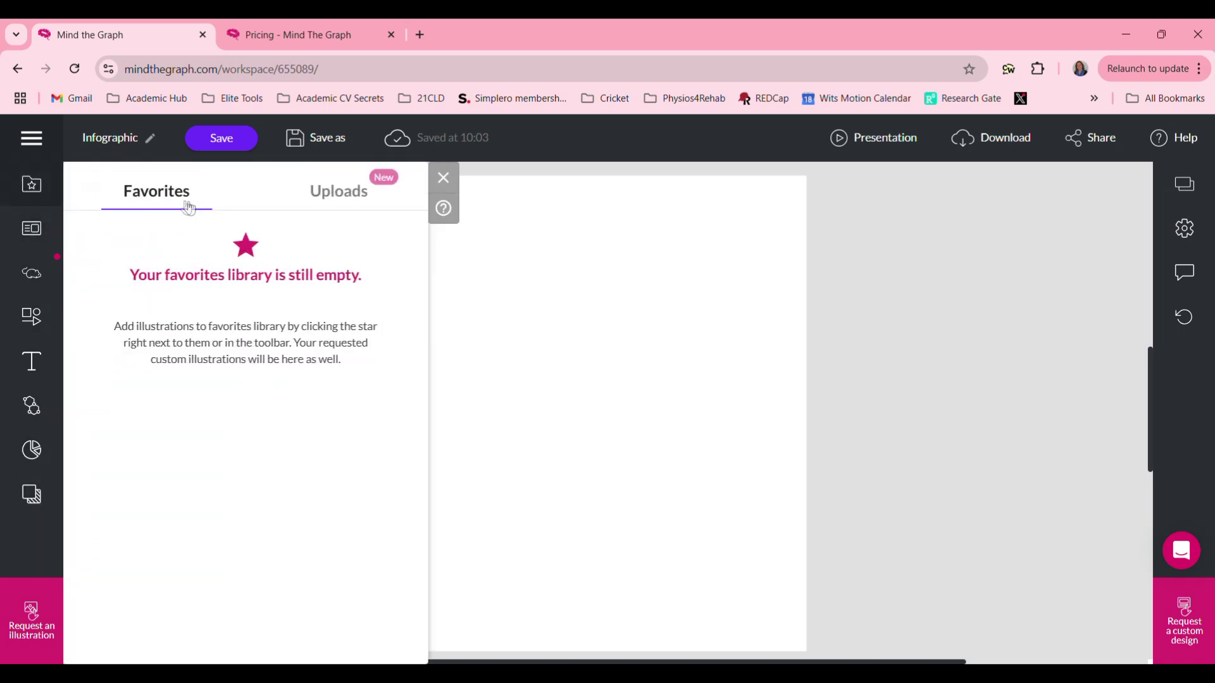
{"action": "left_click", "coordinate": [349, 196]}
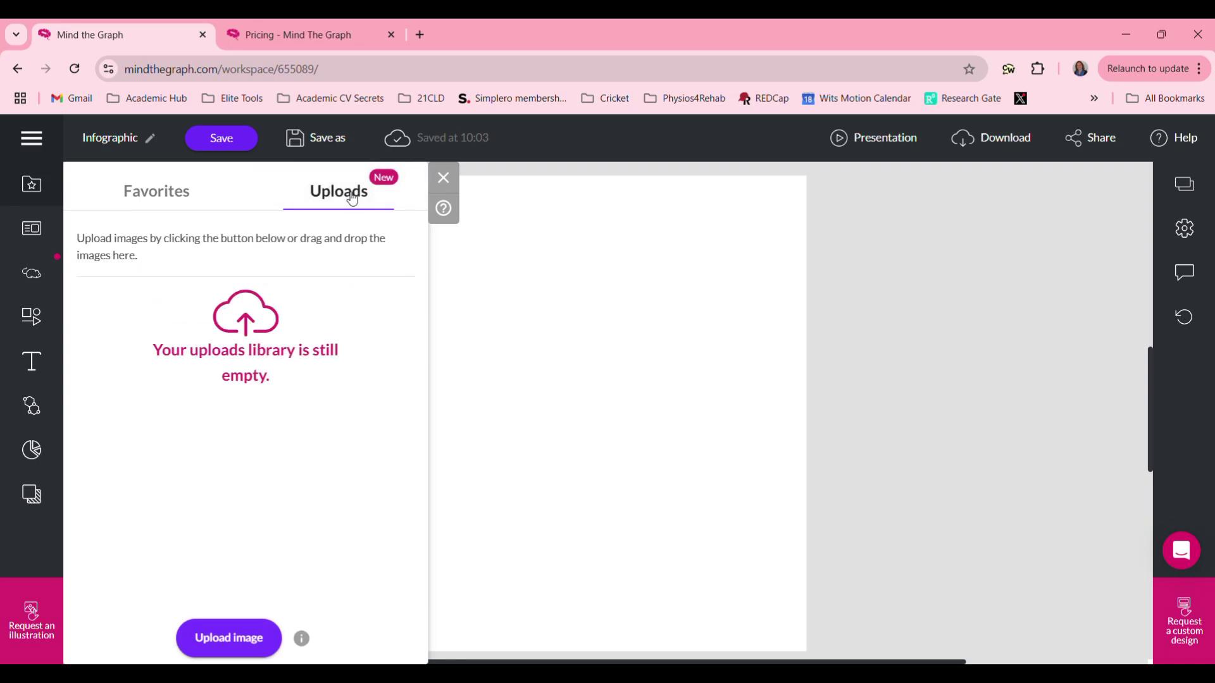
{"action": "left_click", "coordinate": [153, 193]}
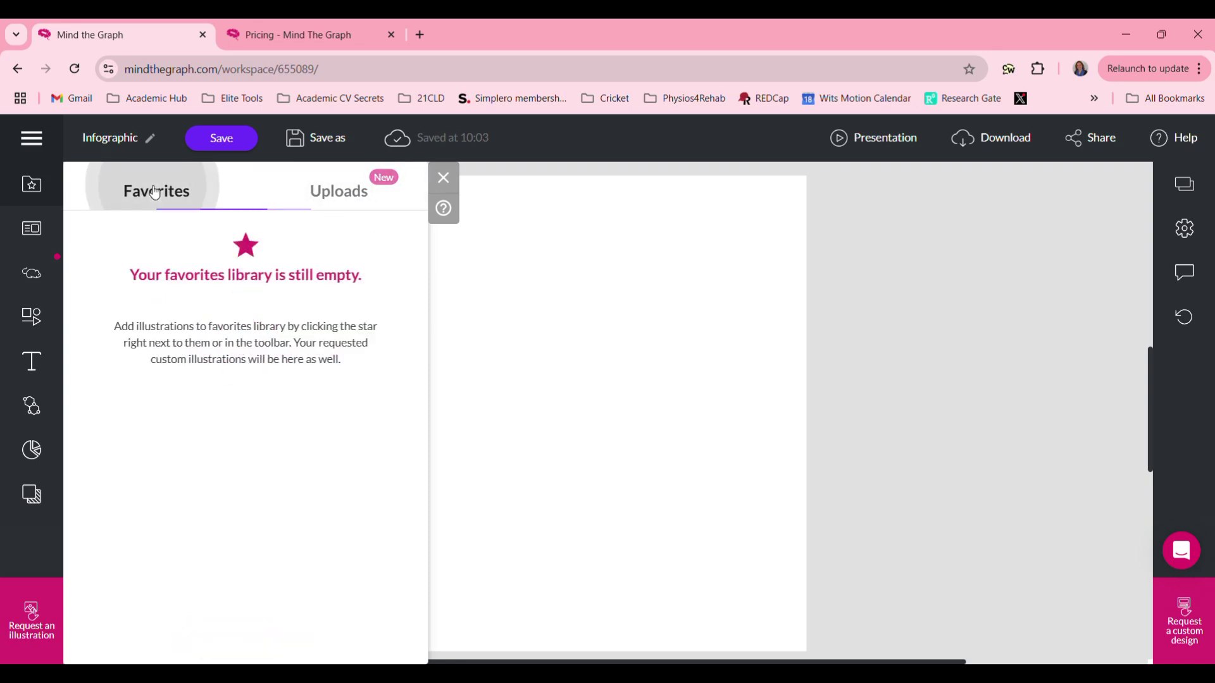
Replace the blank slide with the Neutral template 'Infographics - Neutral-17'
{"action": "left_click", "coordinate": [30, 228]}
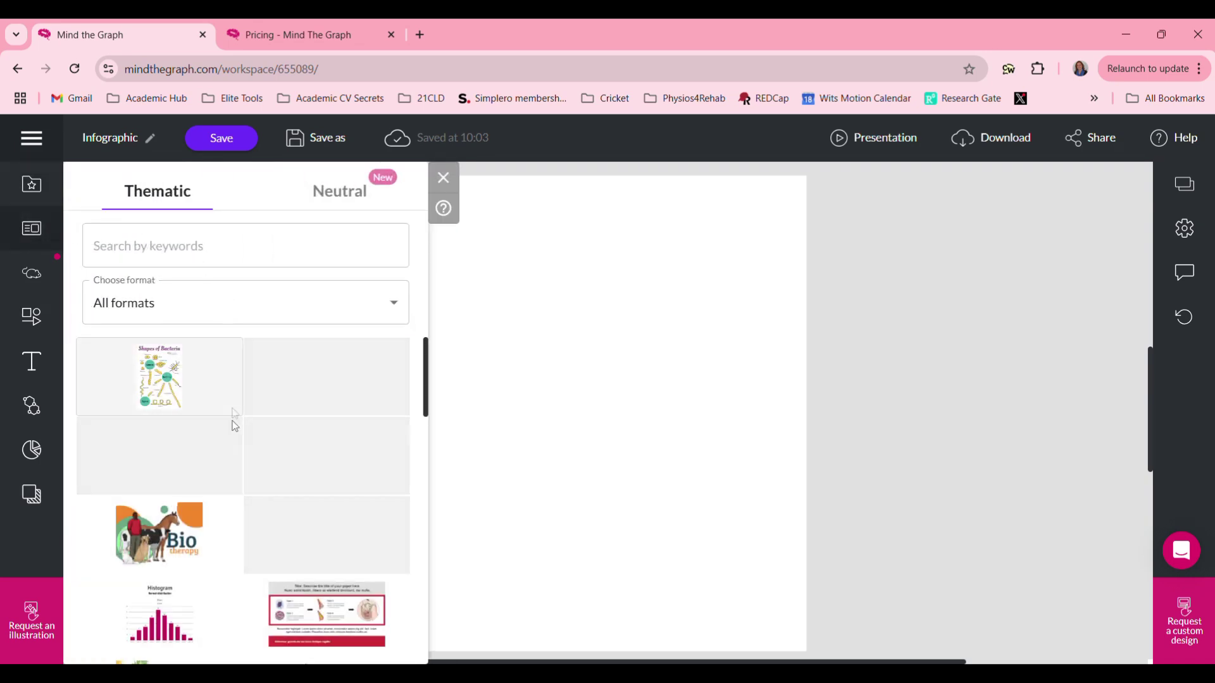
{"action": "scroll", "coordinate": [260, 526], "scroll_direction": "down", "scroll_amount": 2}
{"action": "scroll", "coordinate": [261, 527], "scroll_direction": "down", "scroll_amount": 5}
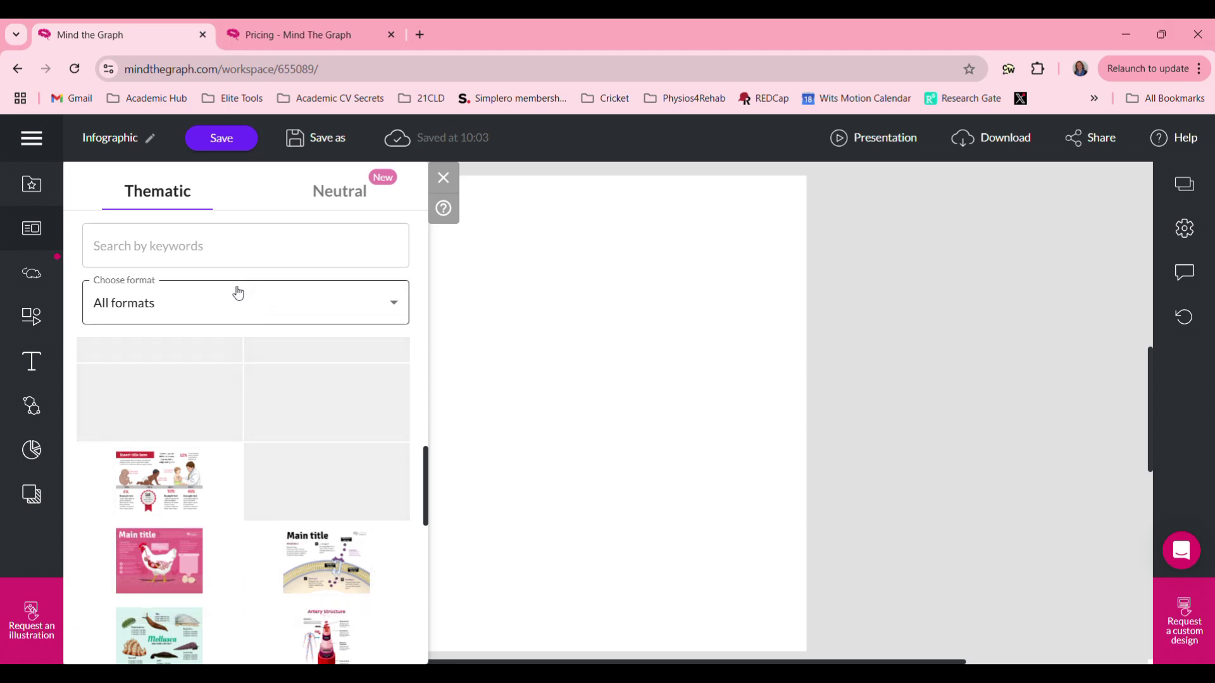
{"action": "left_click", "coordinate": [353, 193]}
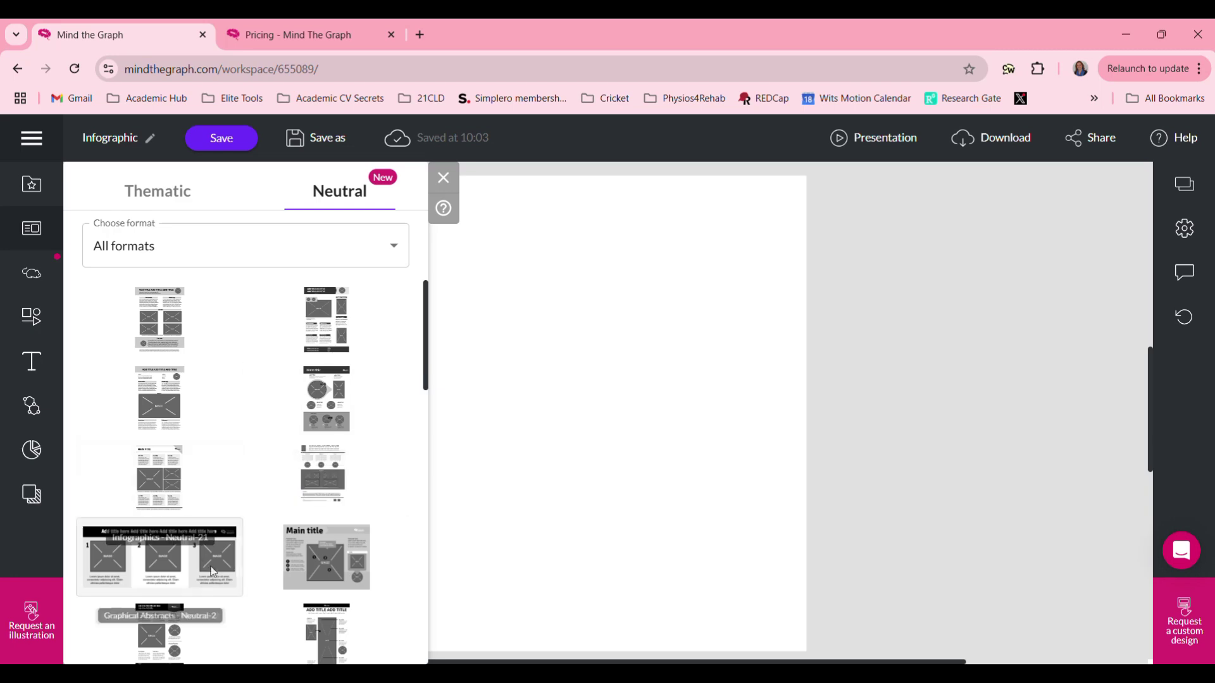
{"action": "scroll", "coordinate": [190, 557], "scroll_direction": "down", "scroll_amount": 5}
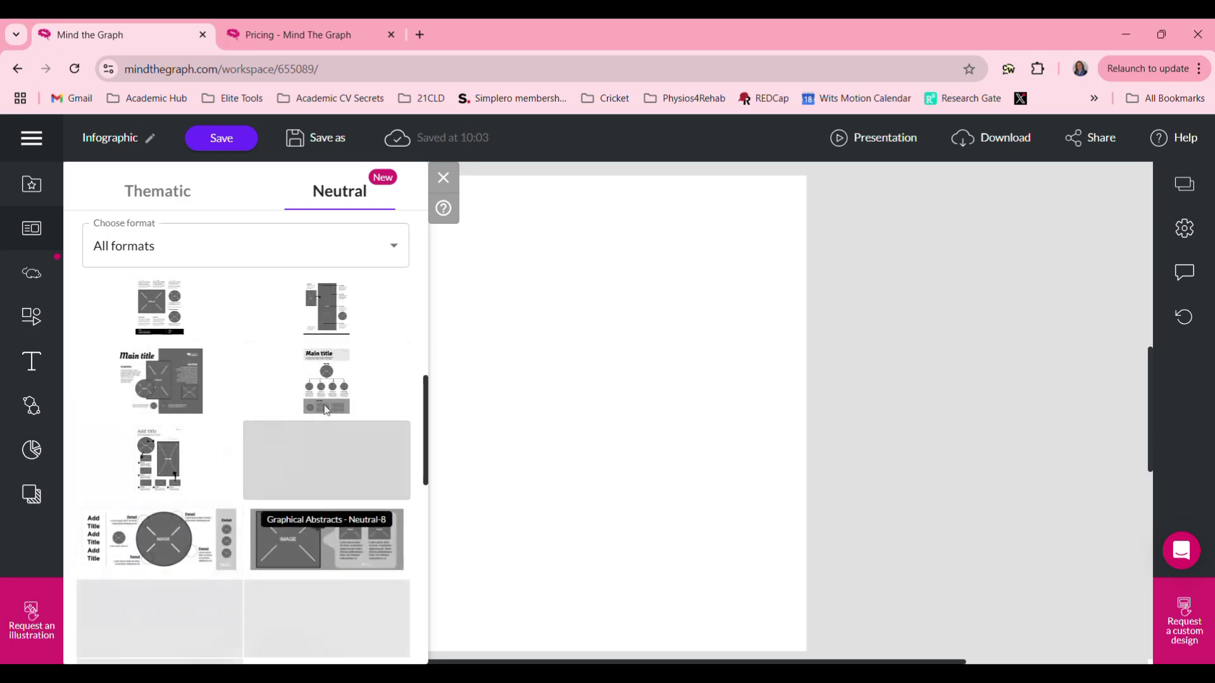
{"action": "left_click", "coordinate": [339, 368]}
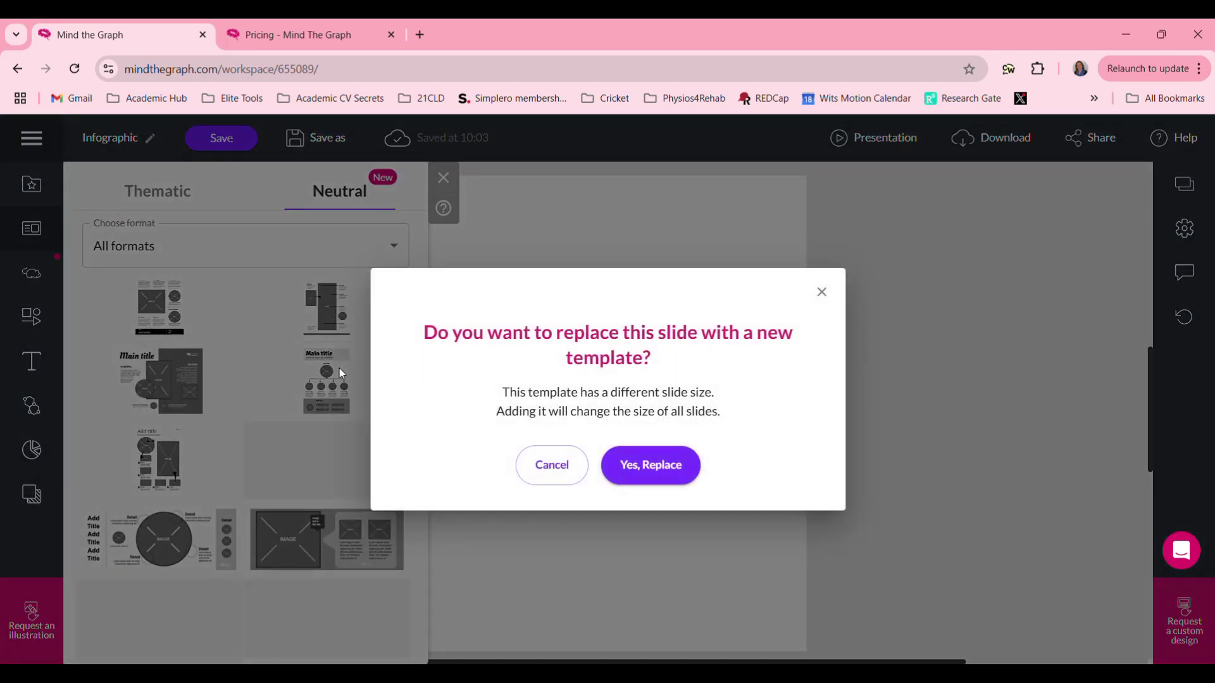
{"action": "left_click", "coordinate": [654, 473]}
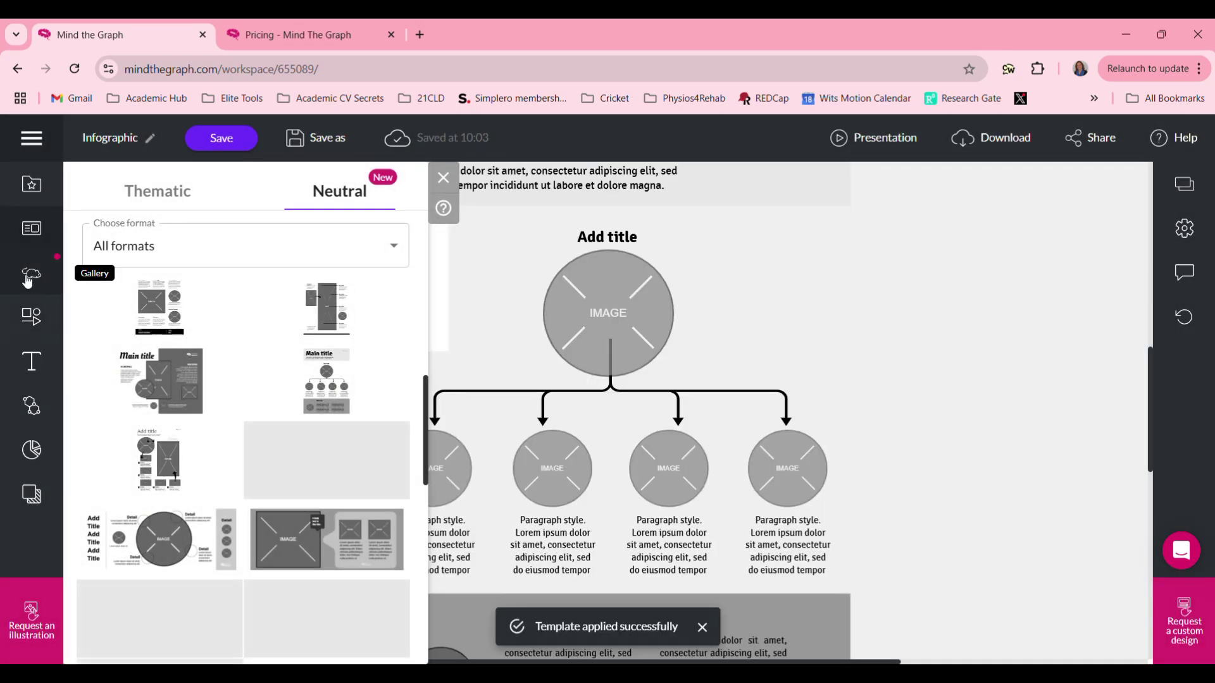
Filter illustrations to Human Anatomy without the Sport tag and add the Human eye section
{"action": "left_click", "coordinate": [28, 279]}
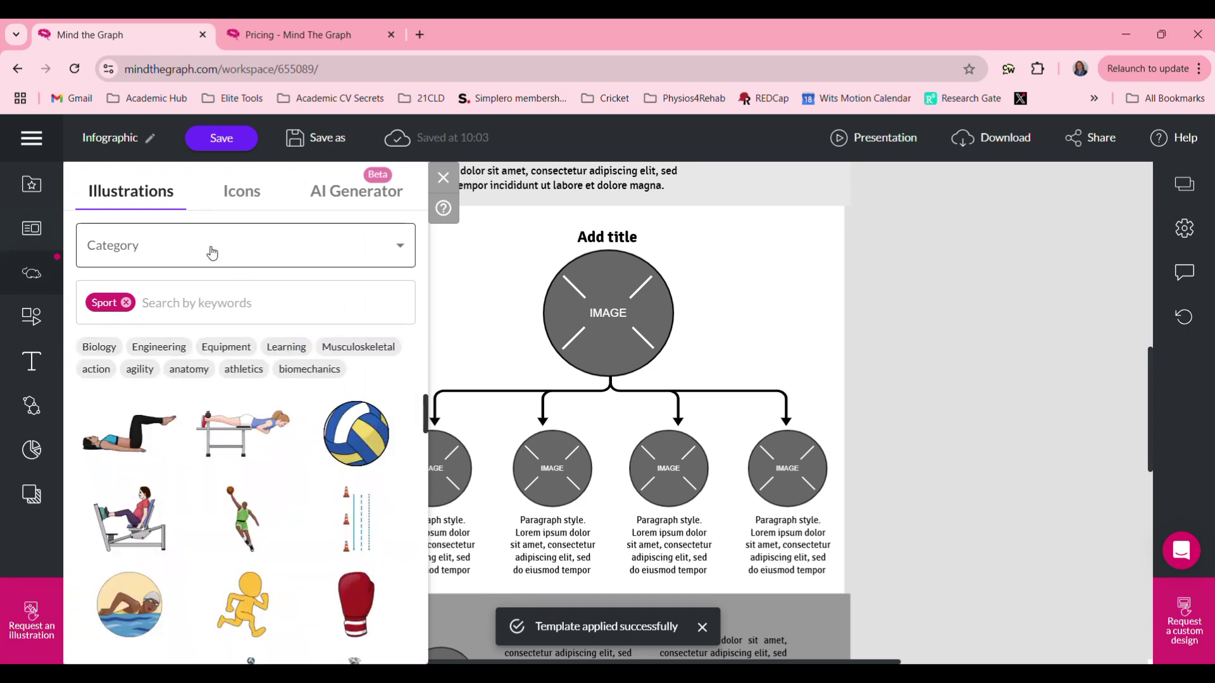
{"action": "left_click", "coordinate": [399, 246]}
{"action": "left_click", "coordinate": [230, 375]}
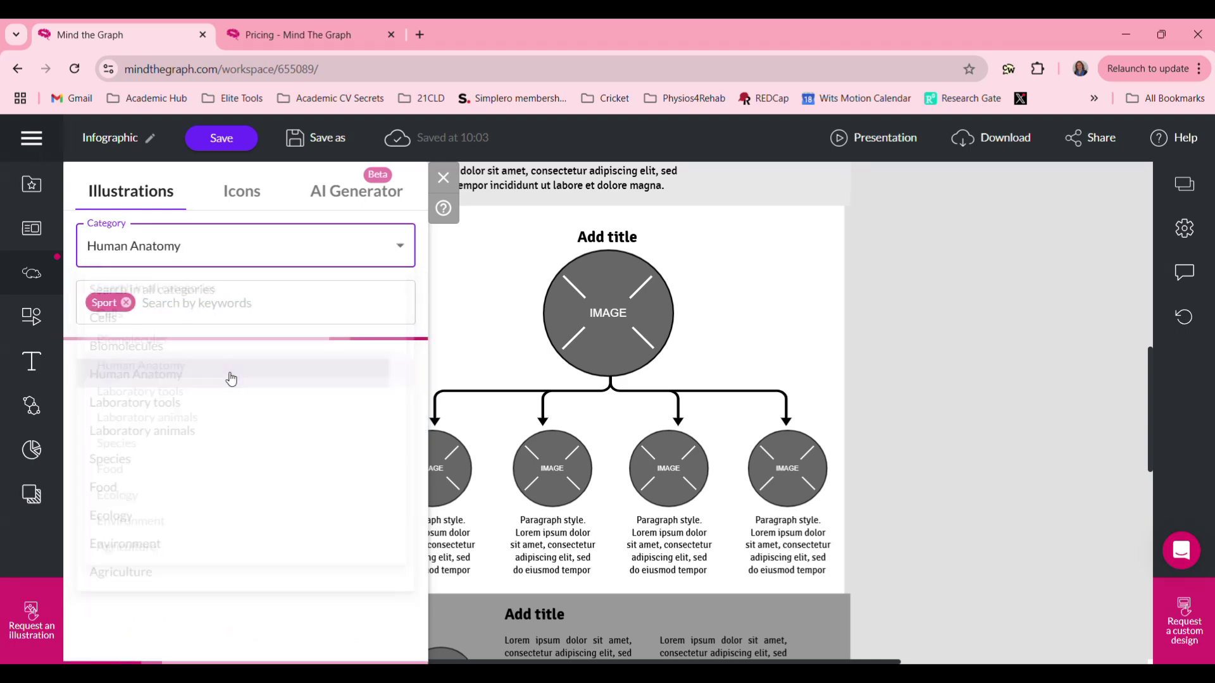
{"action": "scroll", "coordinate": [244, 519], "scroll_direction": "down", "scroll_amount": 5}
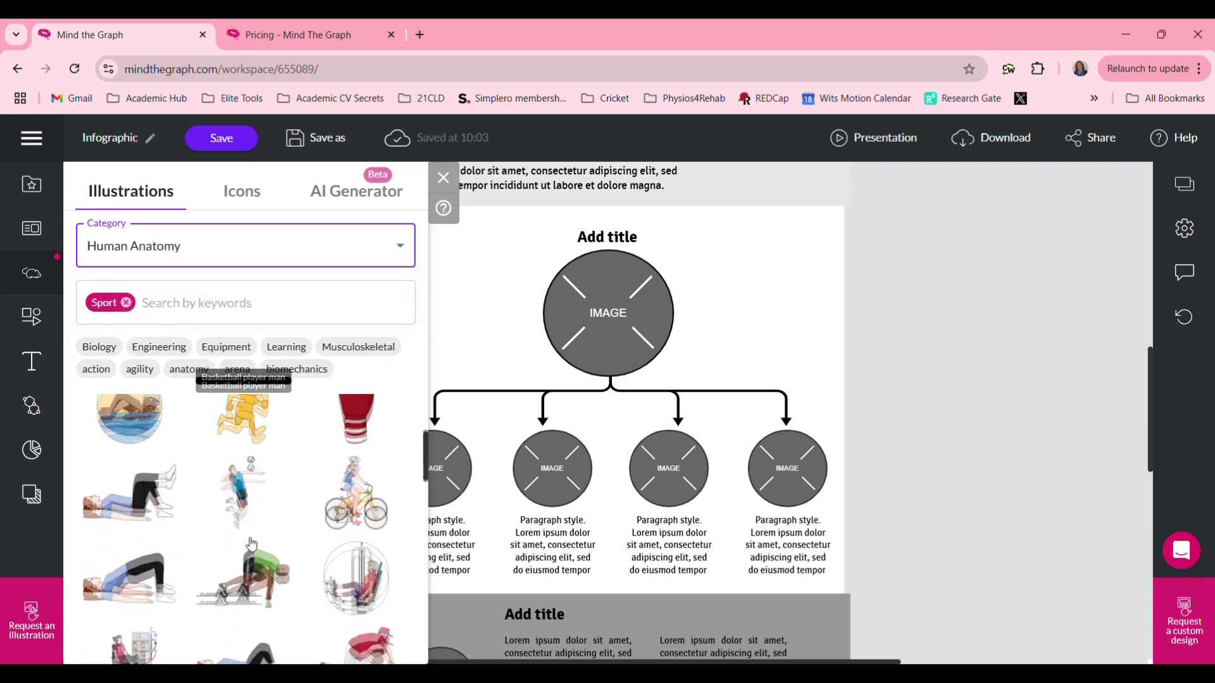
{"action": "left_click", "coordinate": [127, 305]}
{"action": "scroll", "coordinate": [224, 535], "scroll_direction": "down", "scroll_amount": 2}
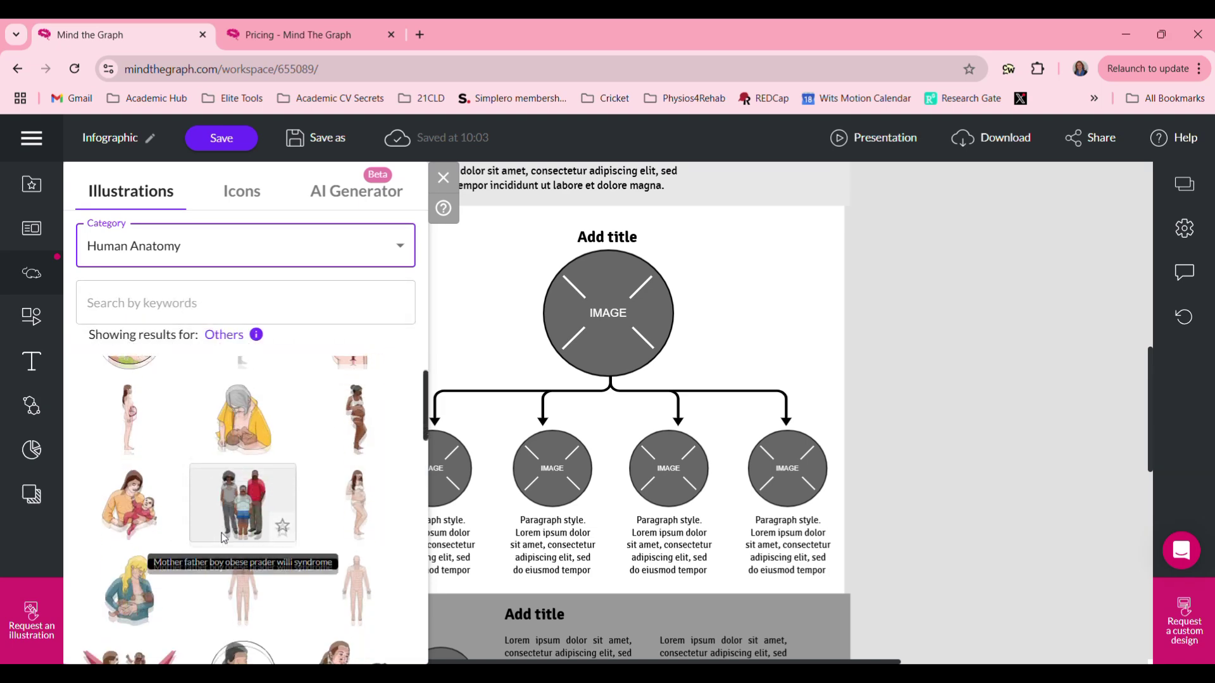
{"action": "scroll", "coordinate": [224, 535], "scroll_direction": "down", "scroll_amount": 2}
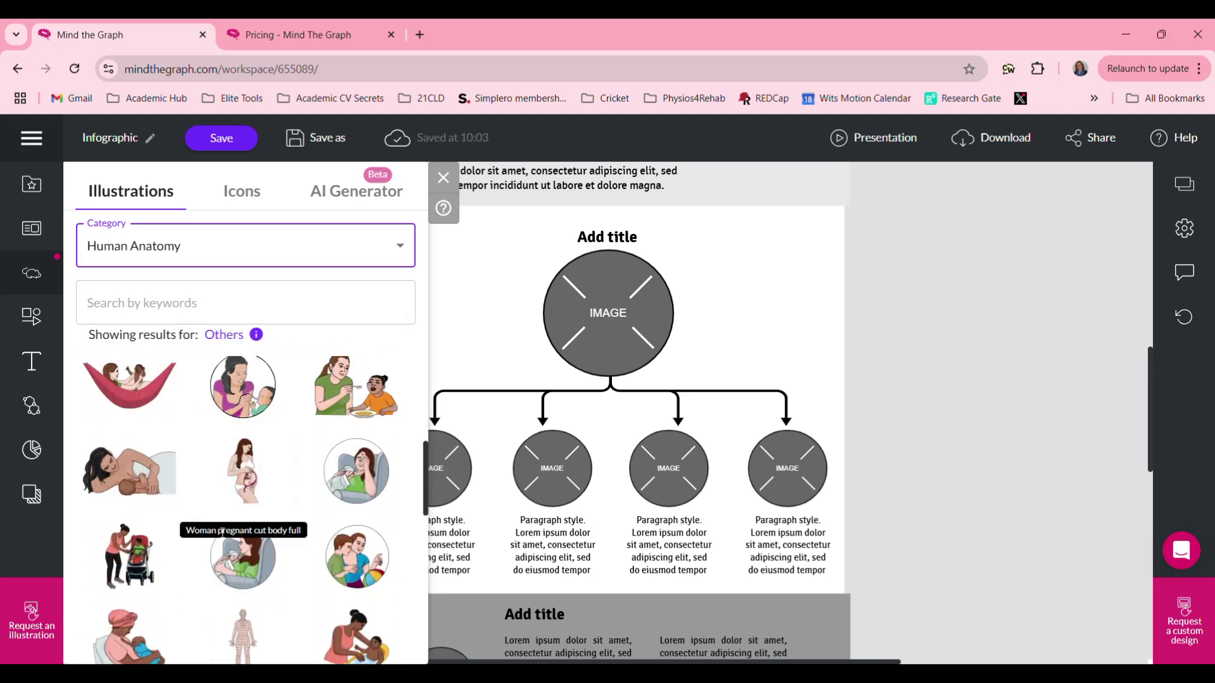
{"action": "scroll", "coordinate": [358, 576], "scroll_direction": "down", "scroll_amount": 6}
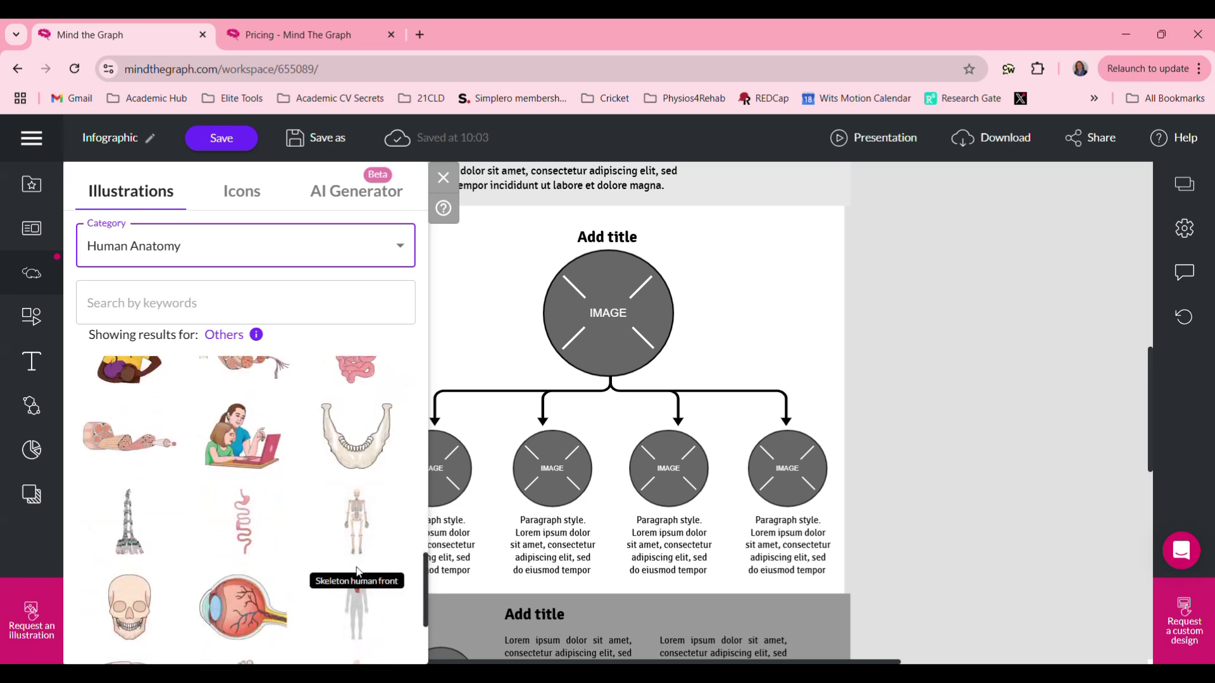
{"action": "left_click", "coordinate": [243, 607]}
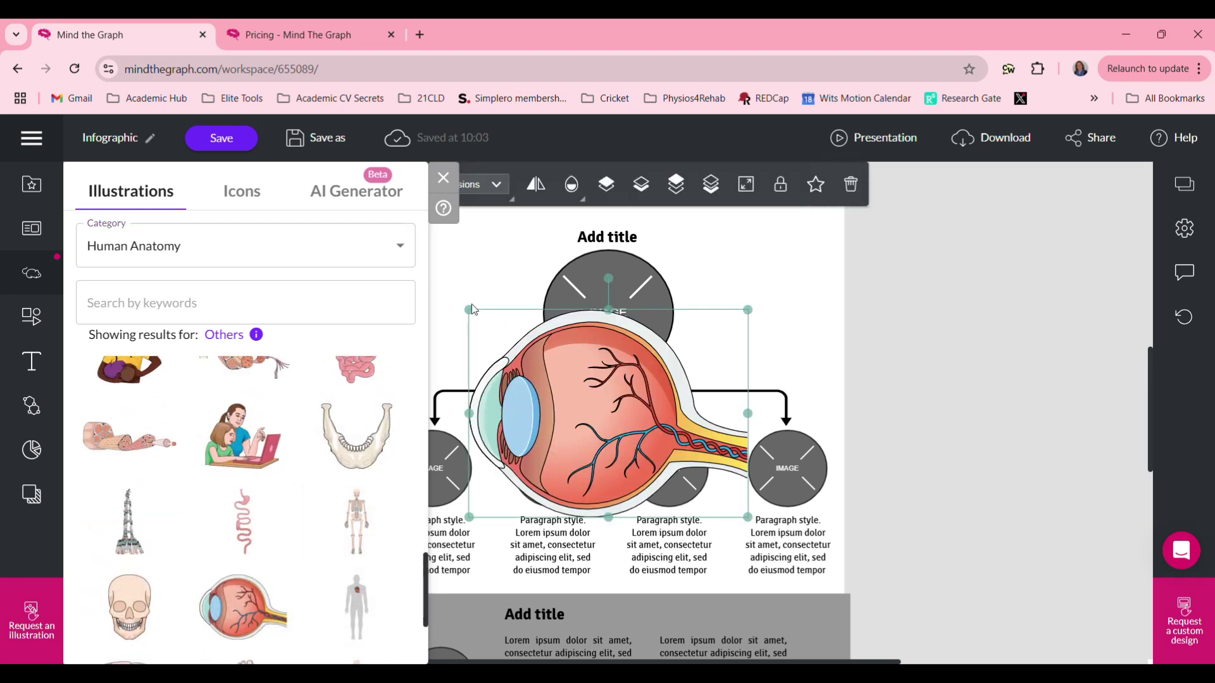
Shrink the eye illustration and move it into the top image circle under Add title
{"action": "left_click_drag", "start_coordinate": [469, 309], "coordinate": [618, 409]}
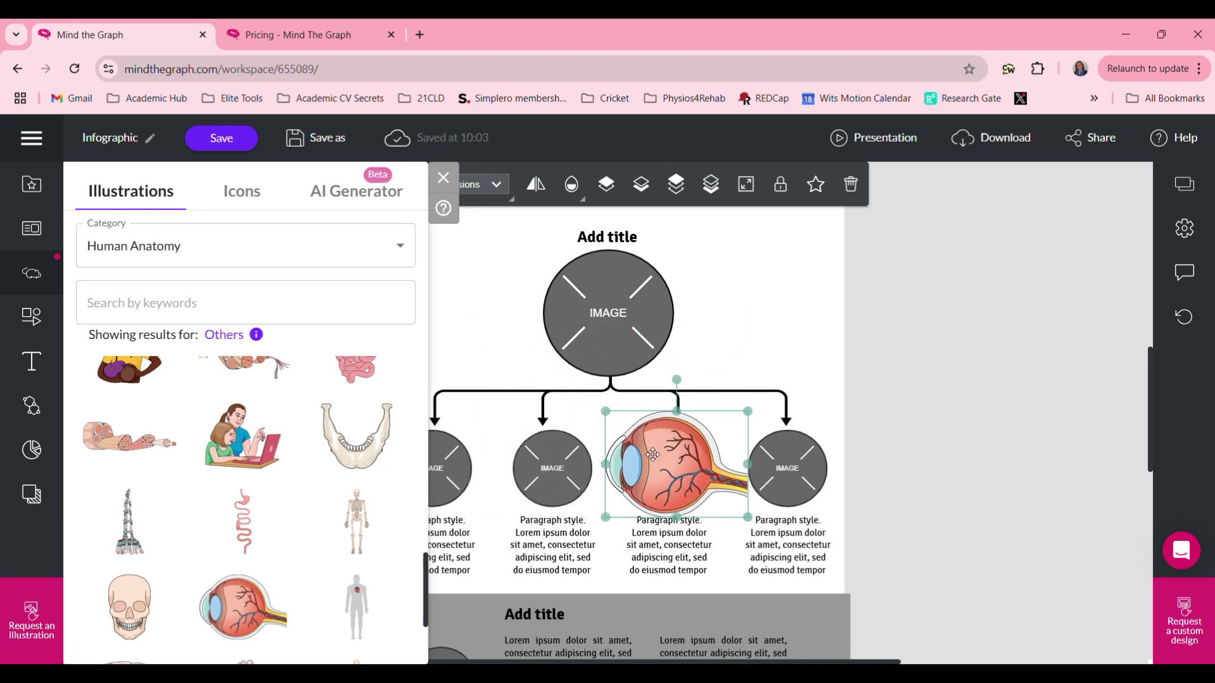
{"action": "left_click_drag", "start_coordinate": [652, 455], "coordinate": [594, 301]}
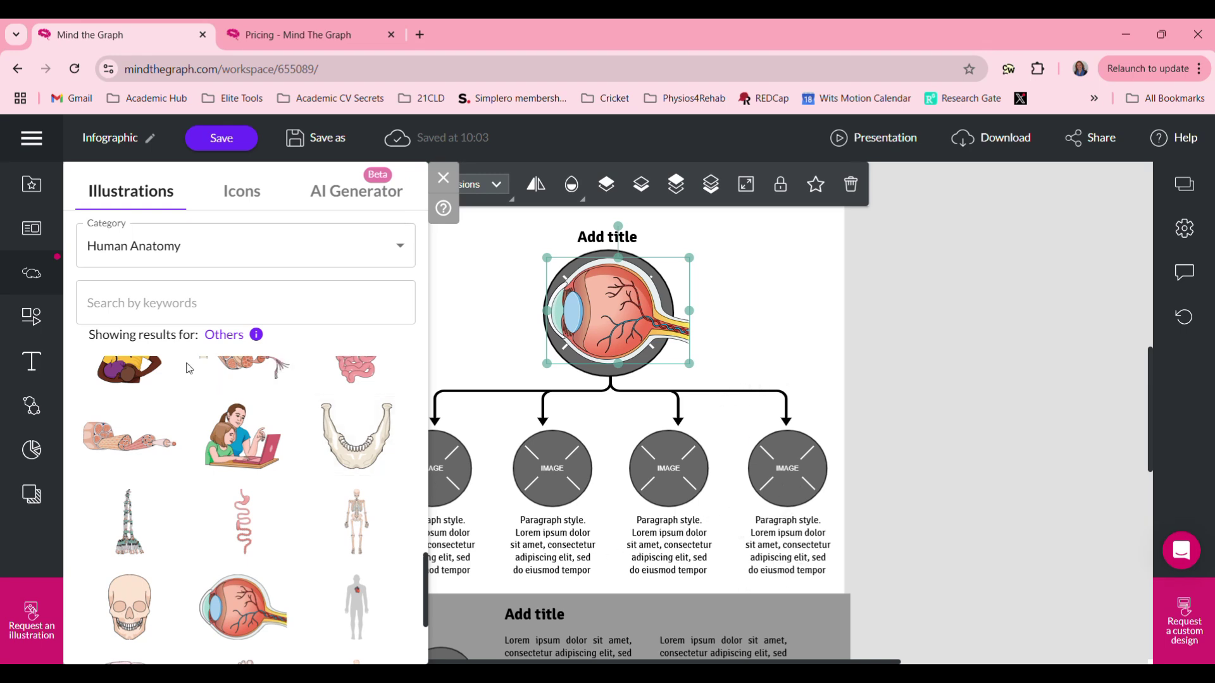
{"action": "left_click", "coordinate": [29, 317]}
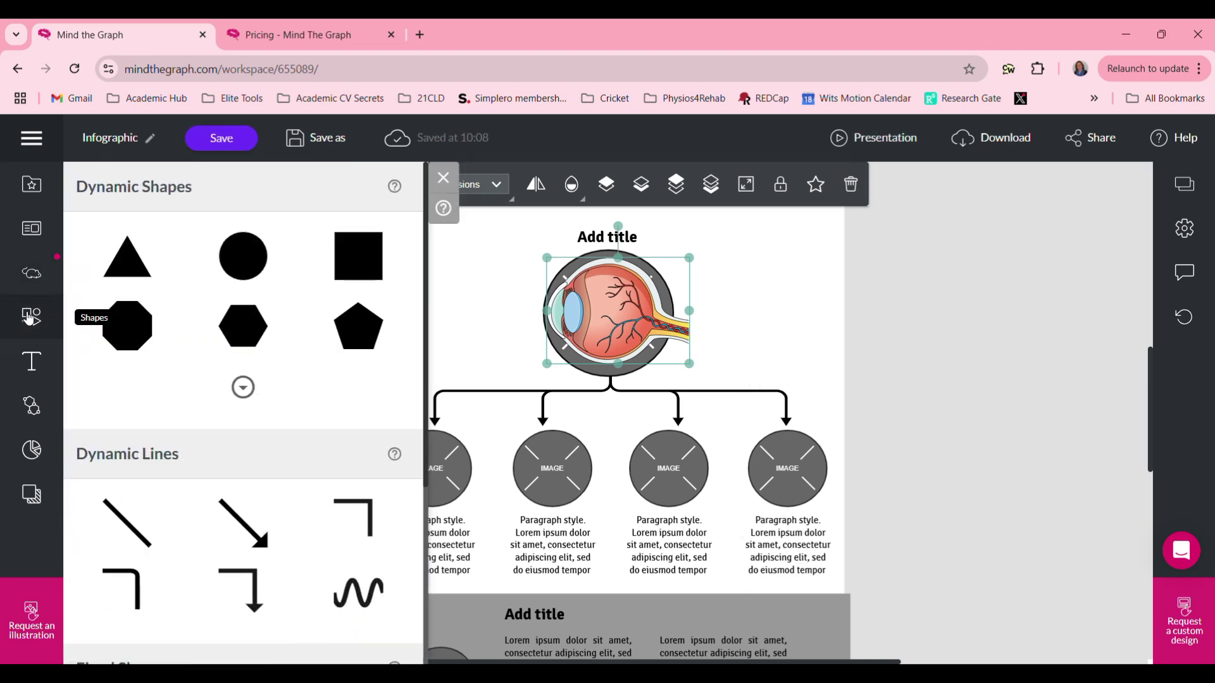
Browse the Text styles and Tables templates, then view the Molecules library
{"action": "left_click", "coordinate": [30, 362]}
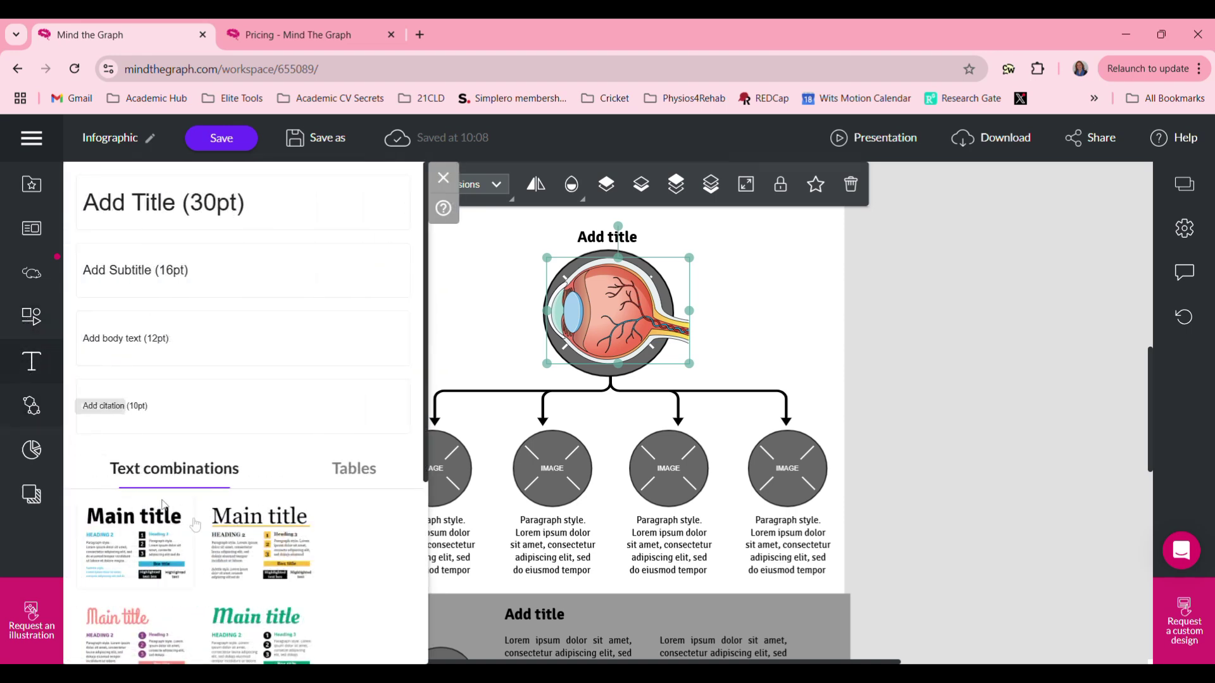
{"action": "scroll", "coordinate": [150, 537], "scroll_direction": "down", "scroll_amount": 3}
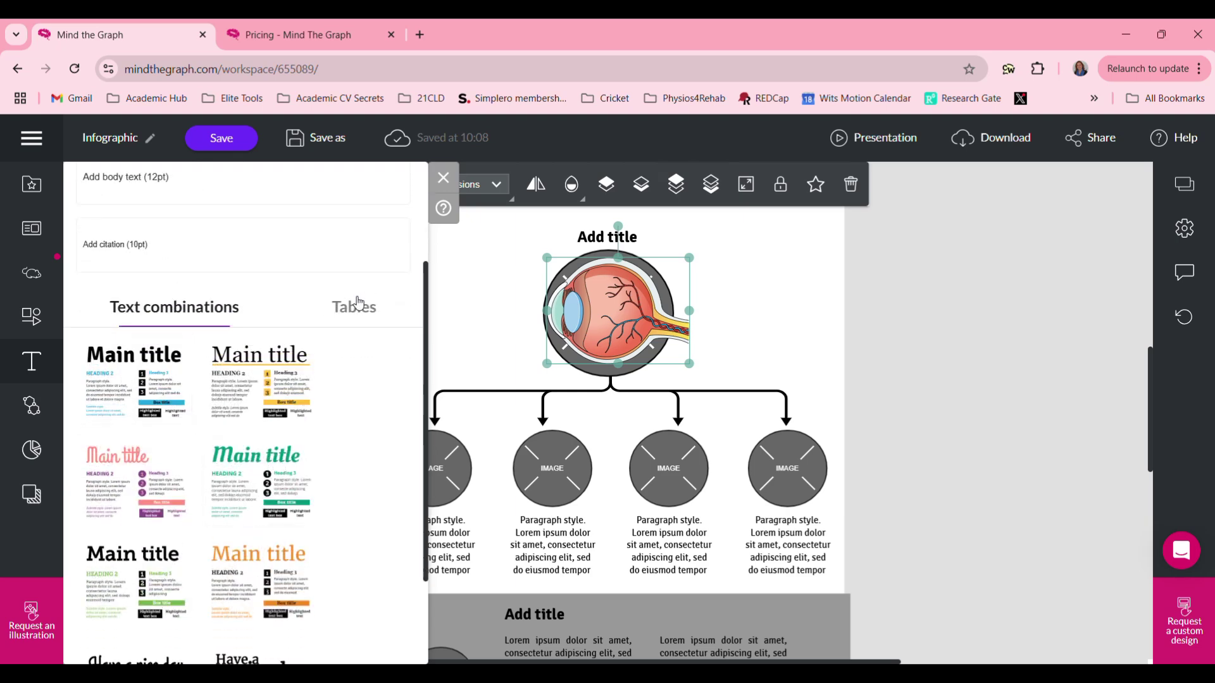
{"action": "left_click", "coordinate": [352, 298]}
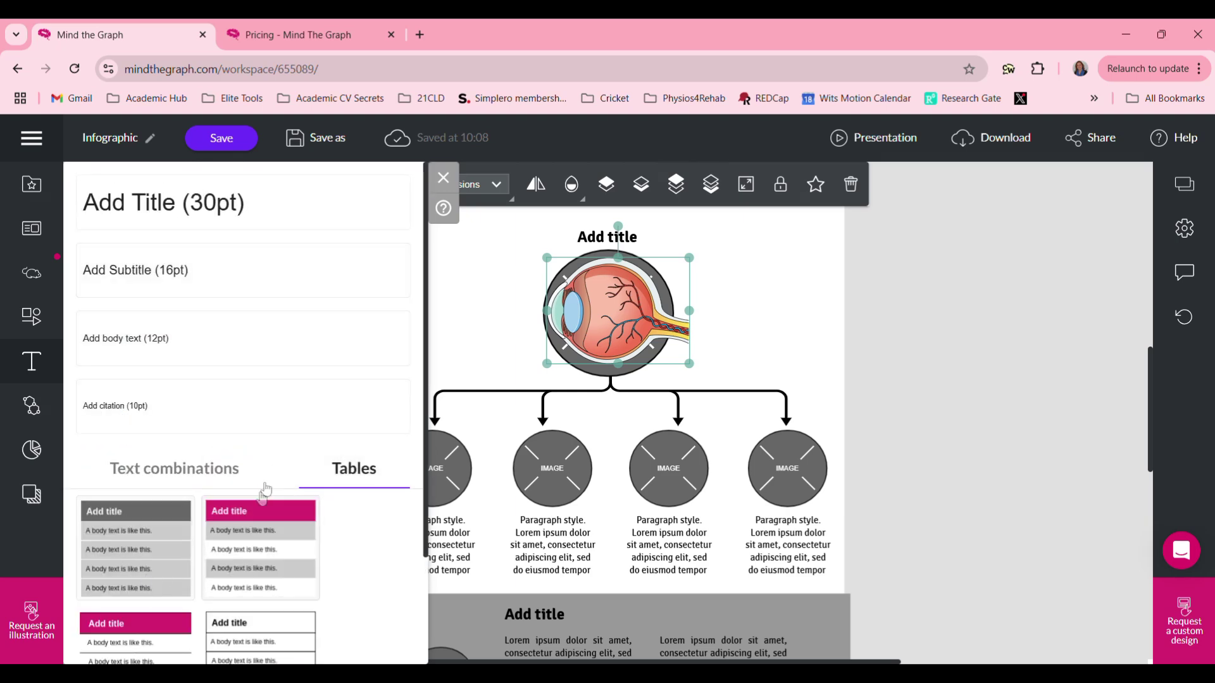
{"action": "scroll", "coordinate": [203, 562], "scroll_direction": "down", "scroll_amount": 3}
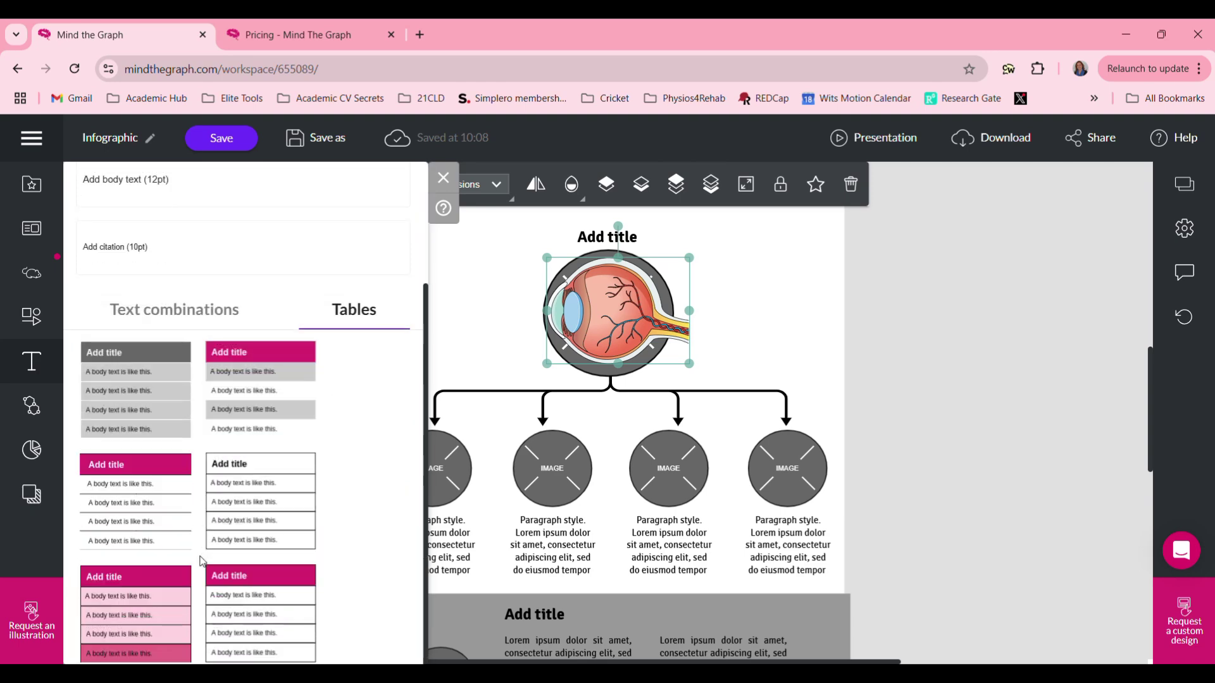
{"action": "left_click", "coordinate": [32, 405]}
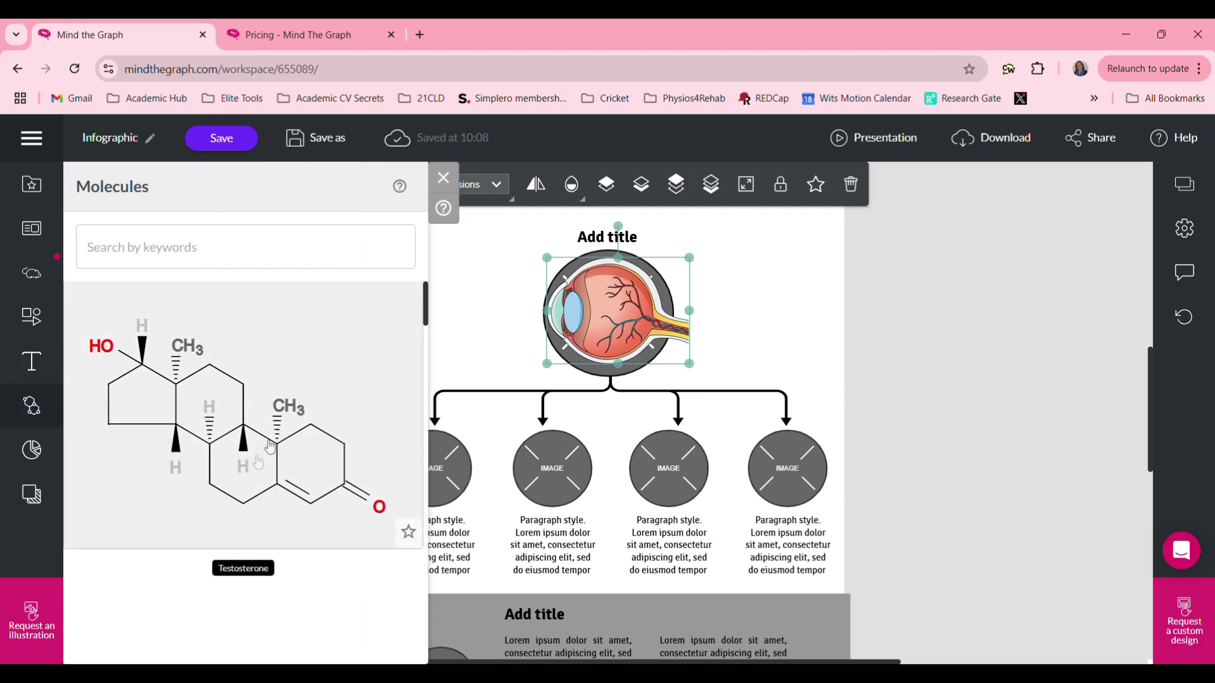
{"action": "scroll", "coordinate": [243, 481], "scroll_direction": "down", "scroll_amount": 10}
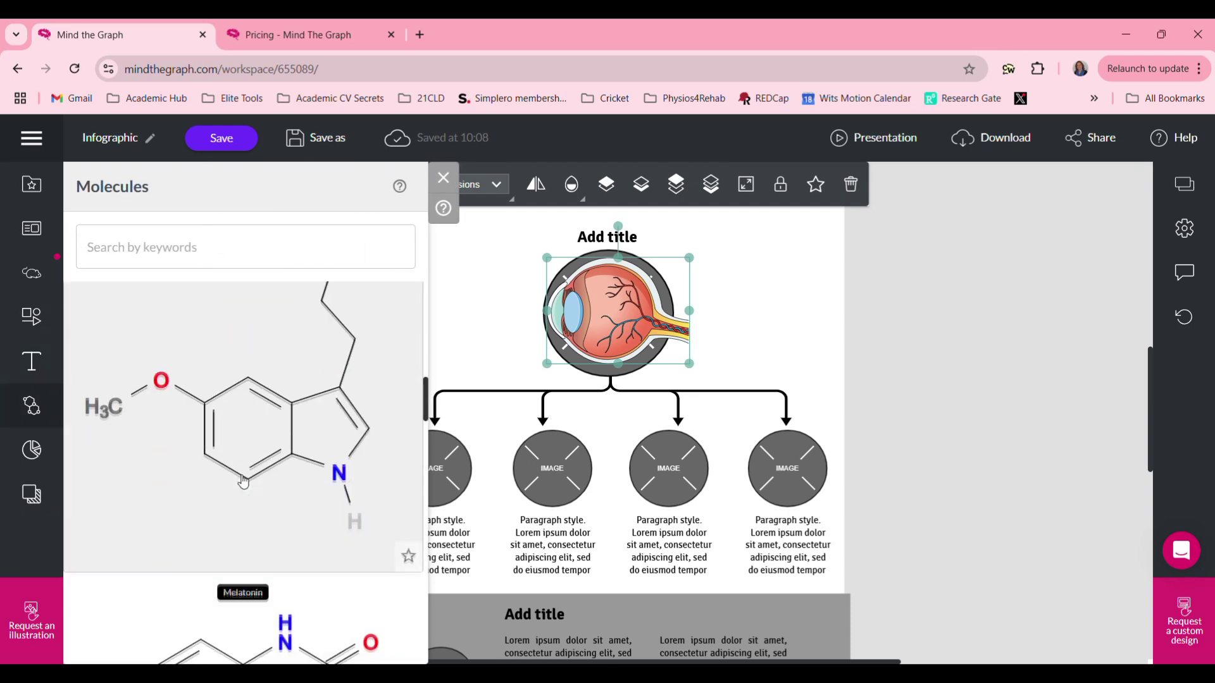
Try a pie chart with Line 1 values 11 and 12, closing it without inserting
{"action": "left_click", "coordinate": [27, 450]}
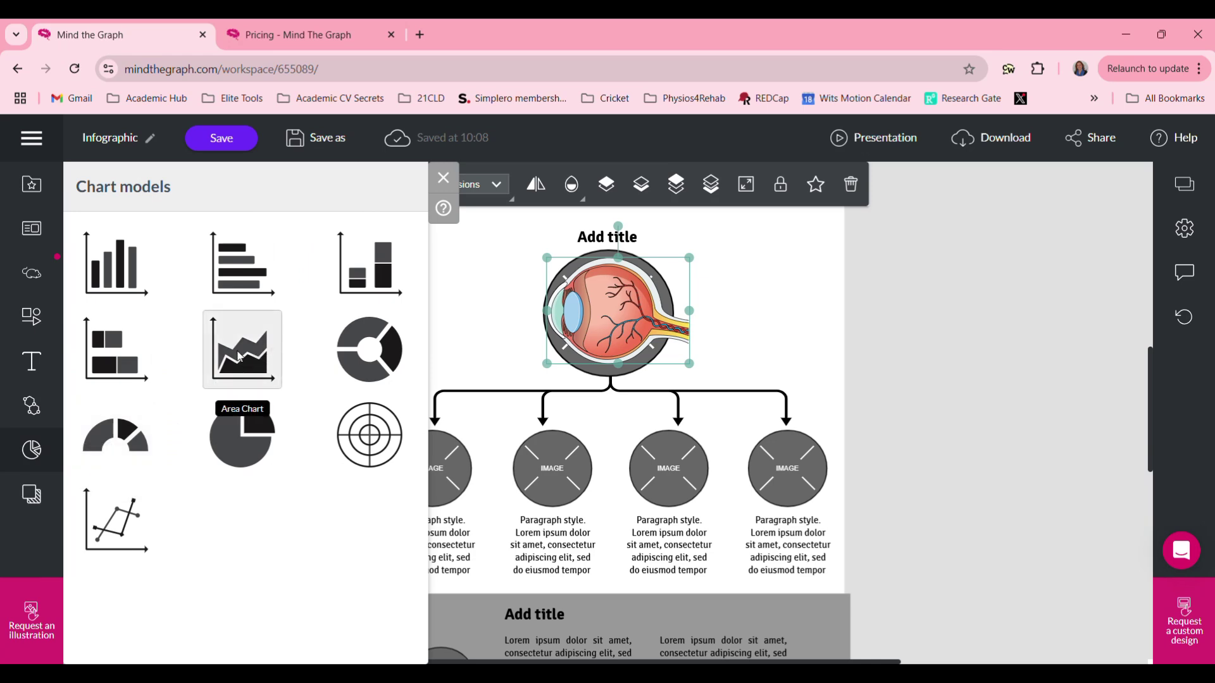
{"action": "left_click", "coordinate": [234, 443]}
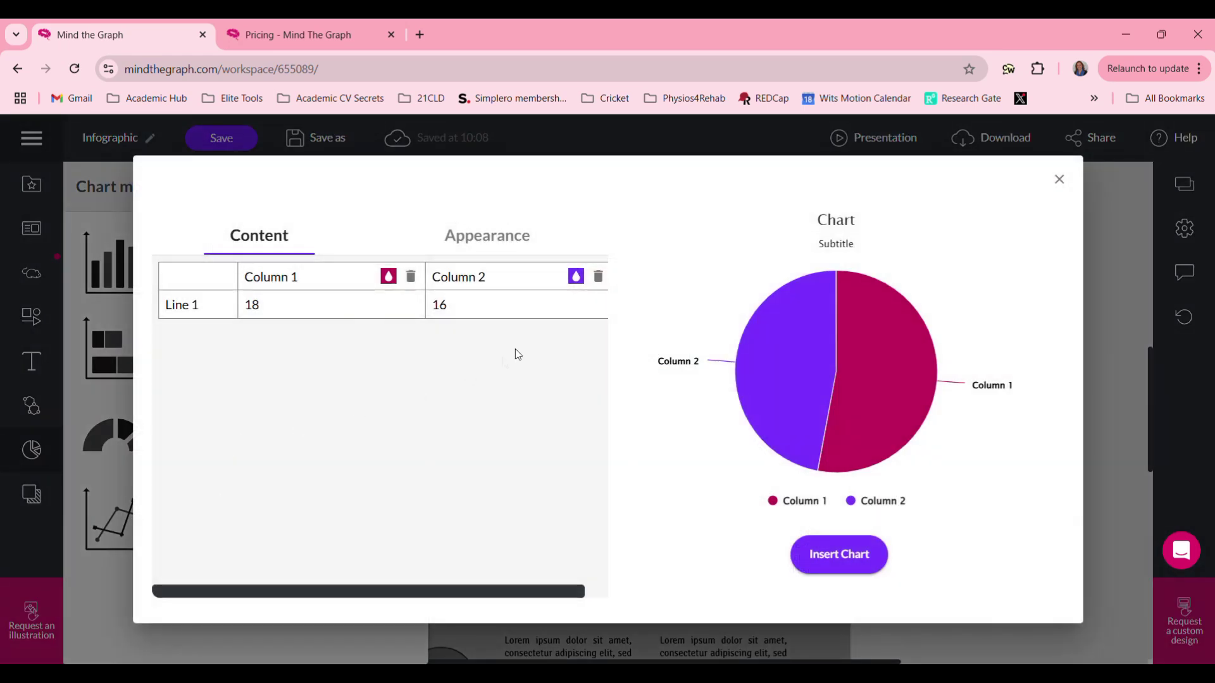
{"action": "left_click", "coordinate": [289, 304]}
{"action": "key", "text": "BackSpace"}
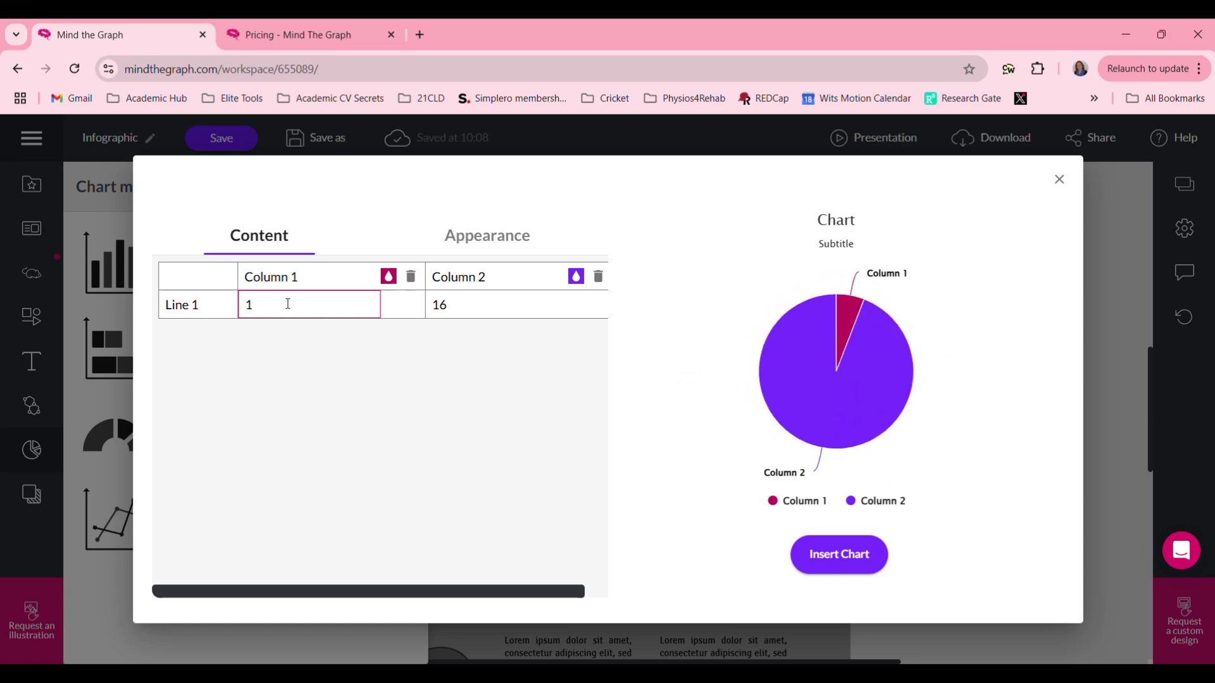
{"action": "type", "text": "1"}
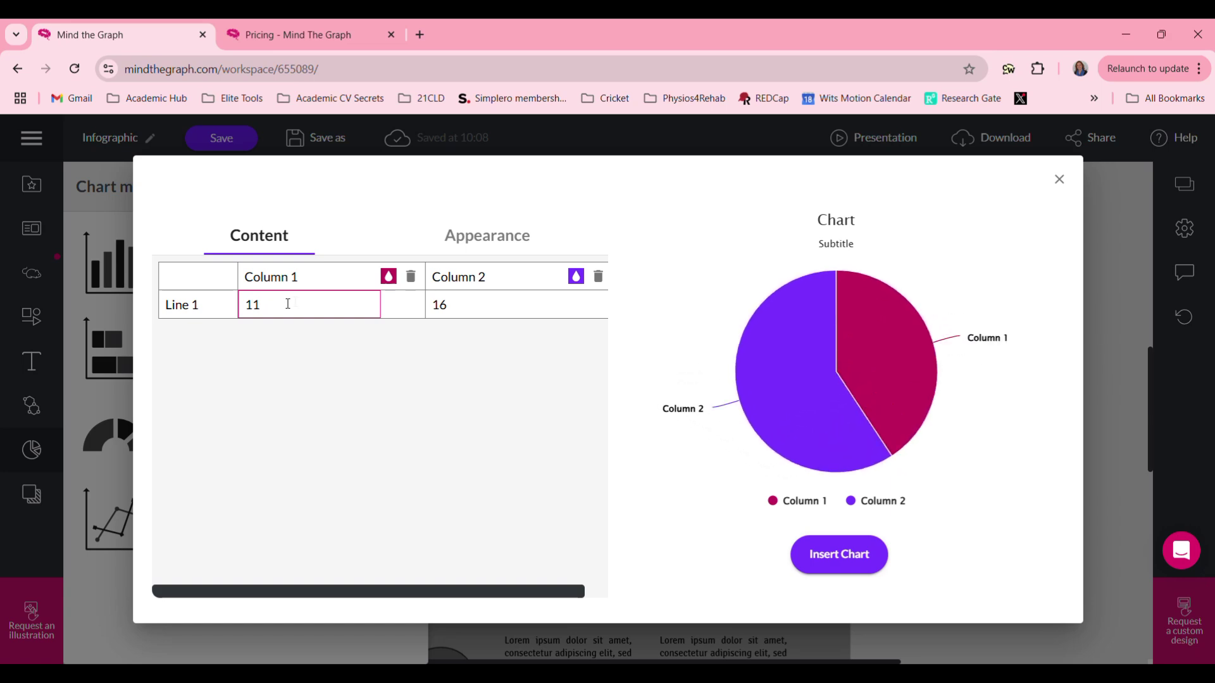
{"action": "left_click", "coordinate": [435, 304]}
{"action": "key", "text": "BackSpace"}
{"action": "type", "text": "2"}
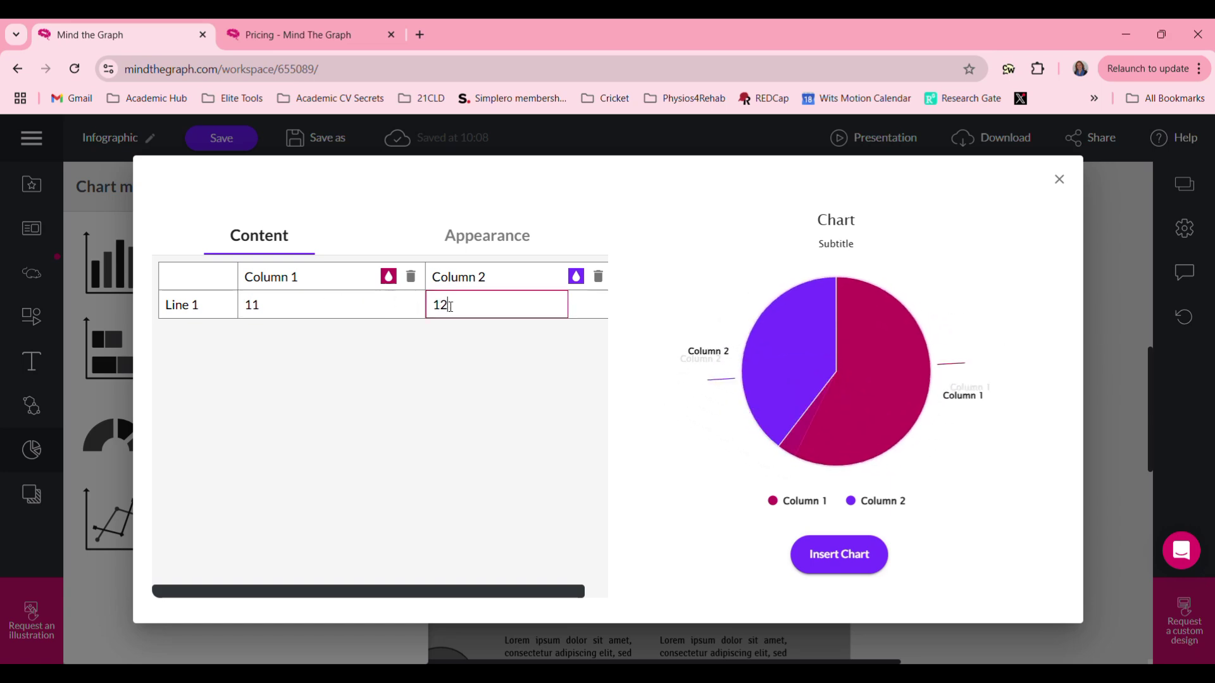
{"action": "left_click", "coordinate": [88, 386]}
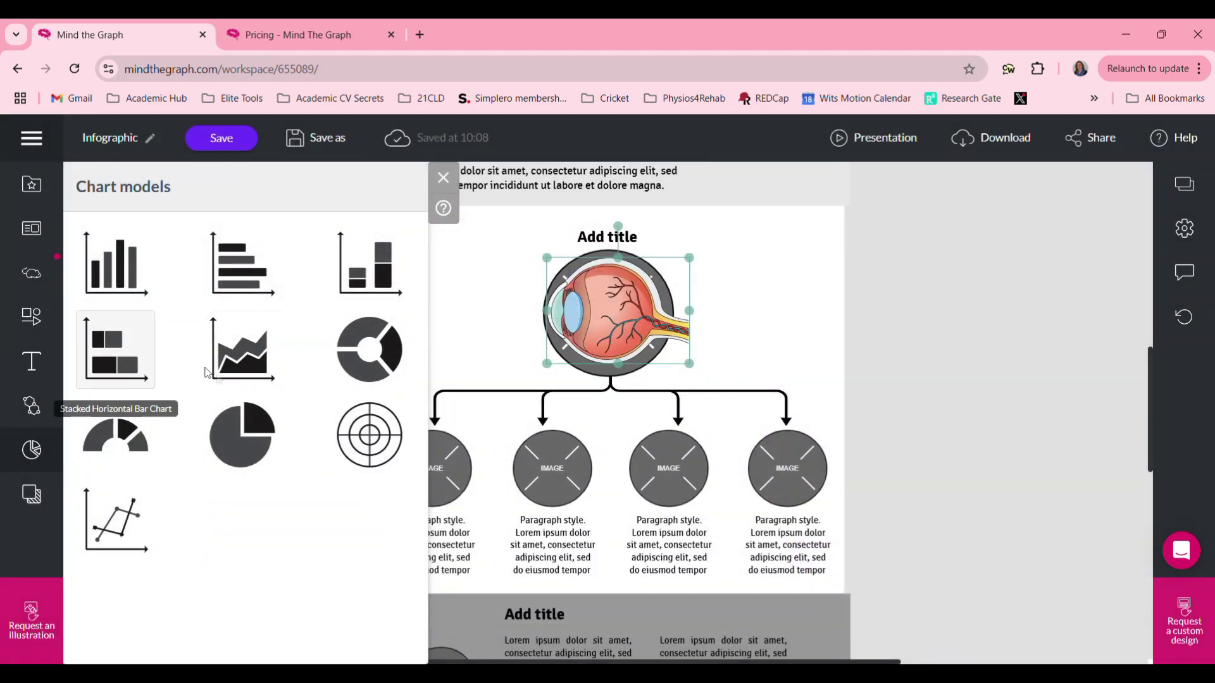
Try a spider chart with a second data row, discard it, and show Backgrounds
{"action": "left_click", "coordinate": [382, 445]}
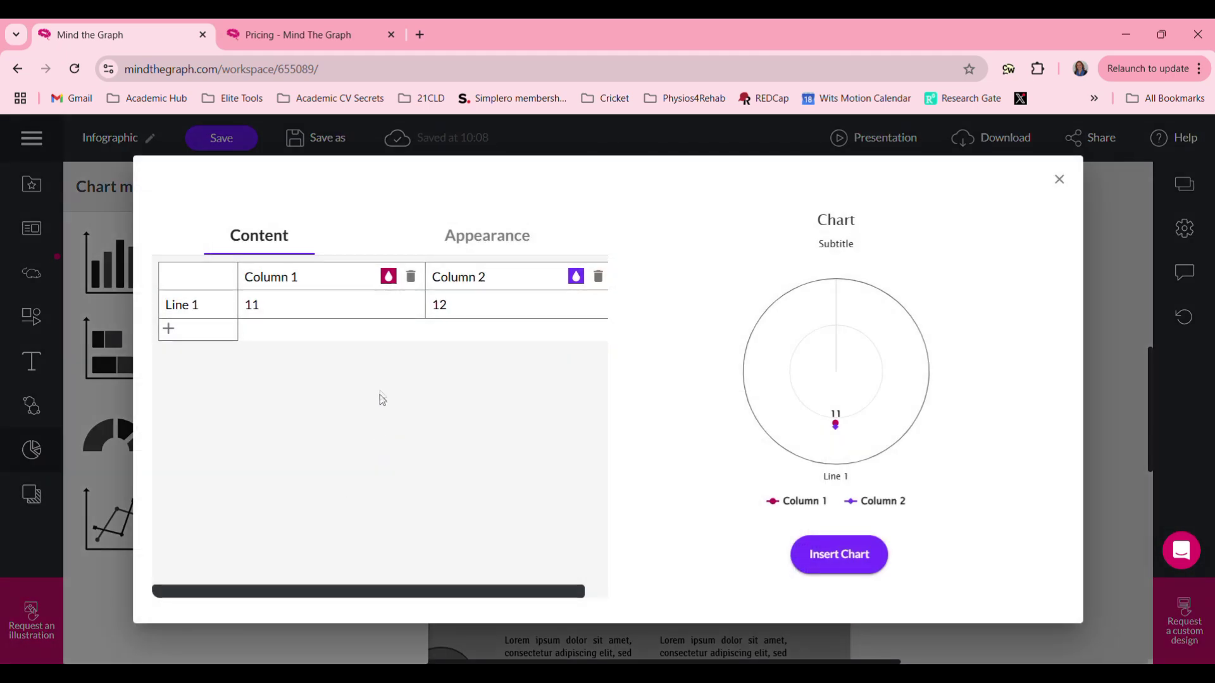
{"action": "left_click", "coordinate": [169, 329]}
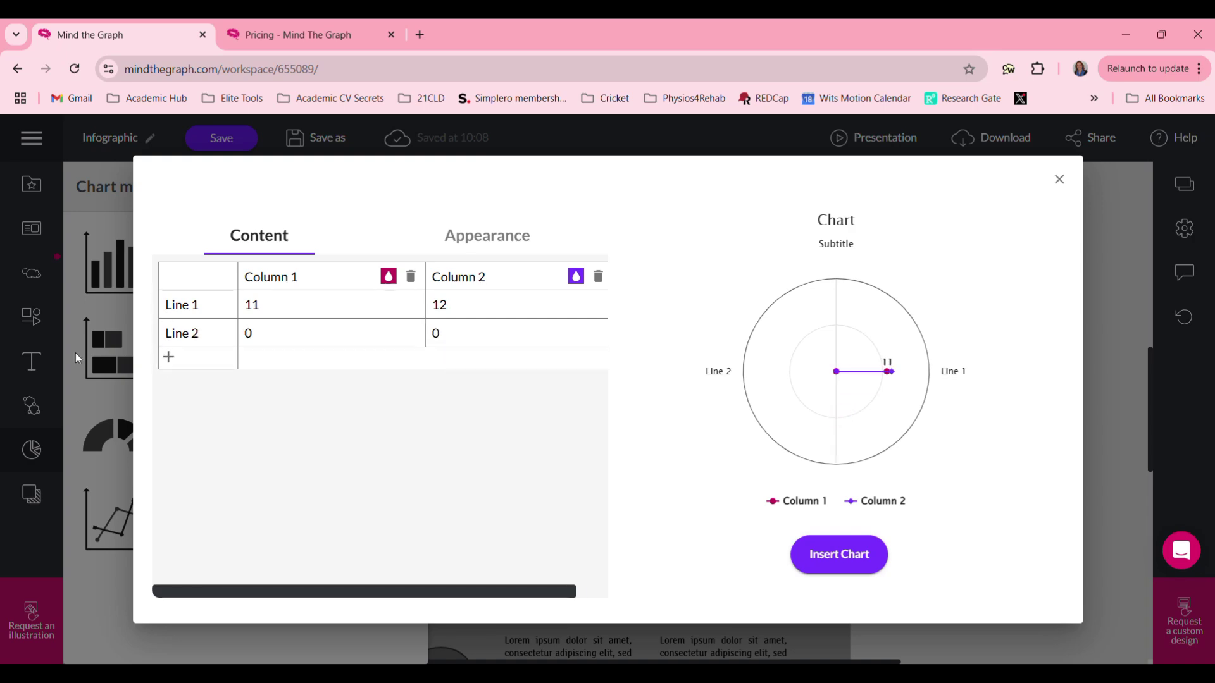
{"action": "left_click", "coordinate": [75, 353]}
{"action": "left_click", "coordinate": [32, 497]}
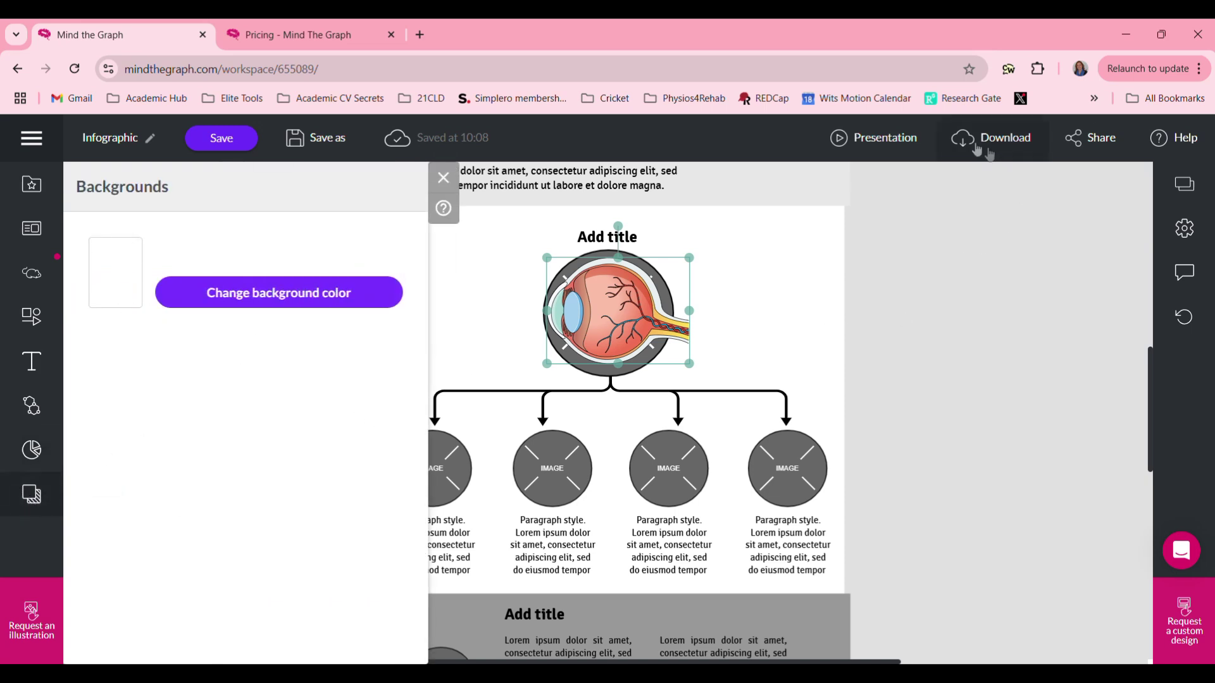
Close the Backgrounds panel to show the full infographic with the eye in the top circle
{"action": "left_click", "coordinate": [443, 178]}
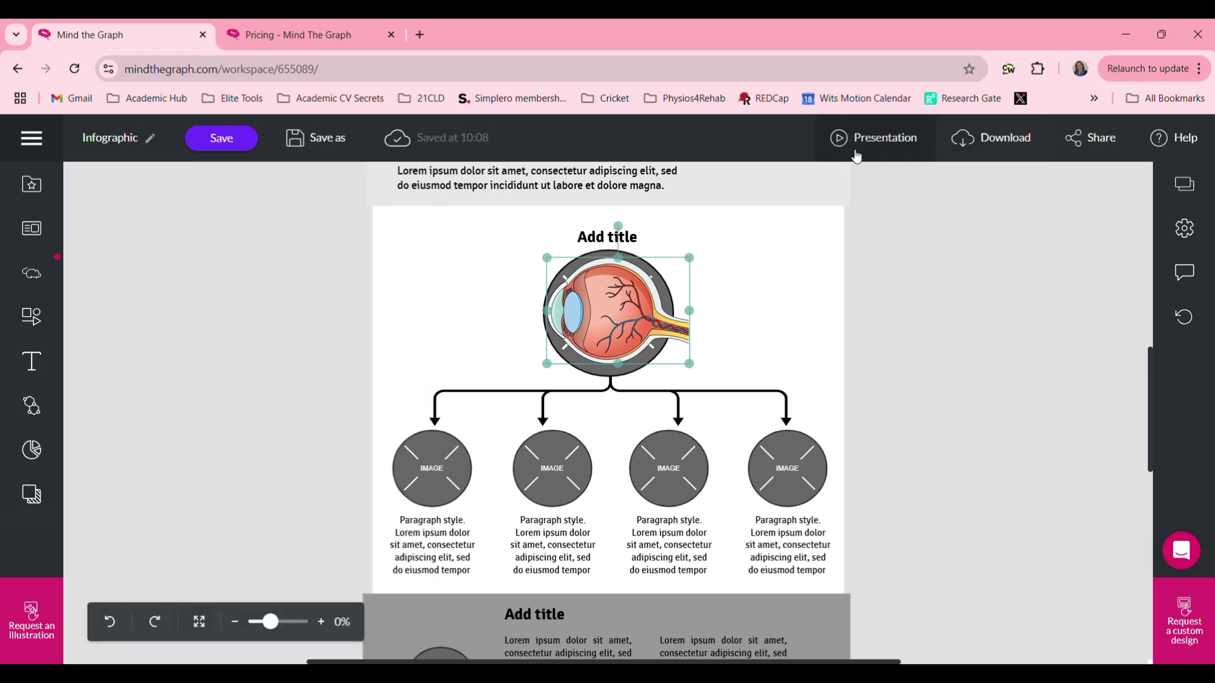